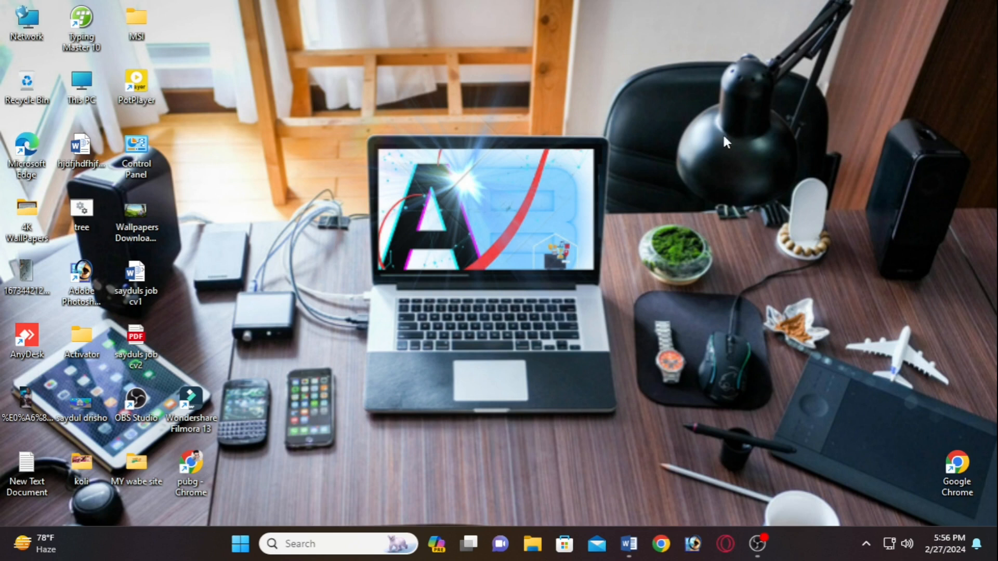
- Launch Google Chrome with the personal profile and enter 'xammp' in the address bar
{"action": "left_click_drag", "start_coordinate": [436, 132], "coordinate": [639, 301]}
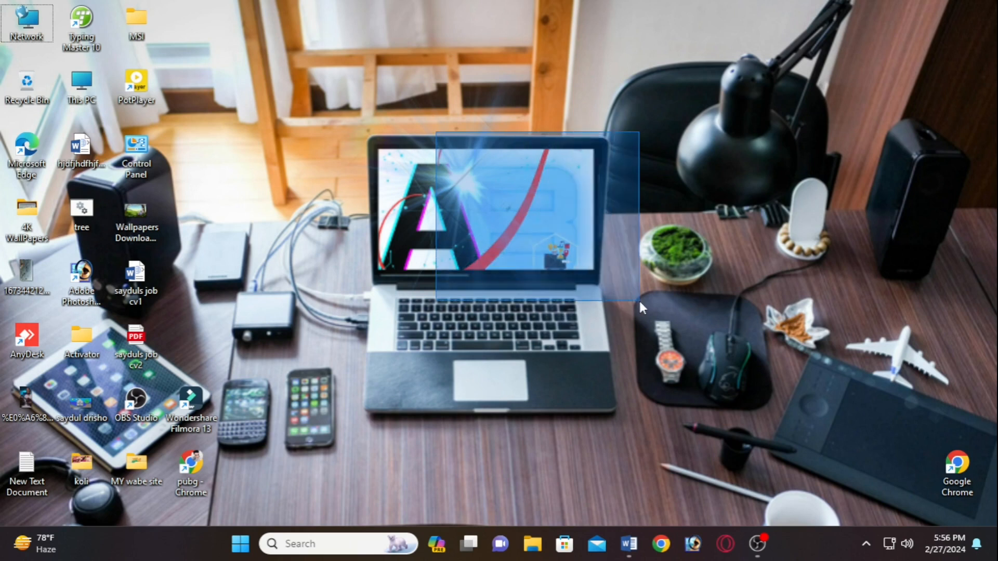
{"action": "left_click_drag", "start_coordinate": [639, 300], "coordinate": [644, 307]}
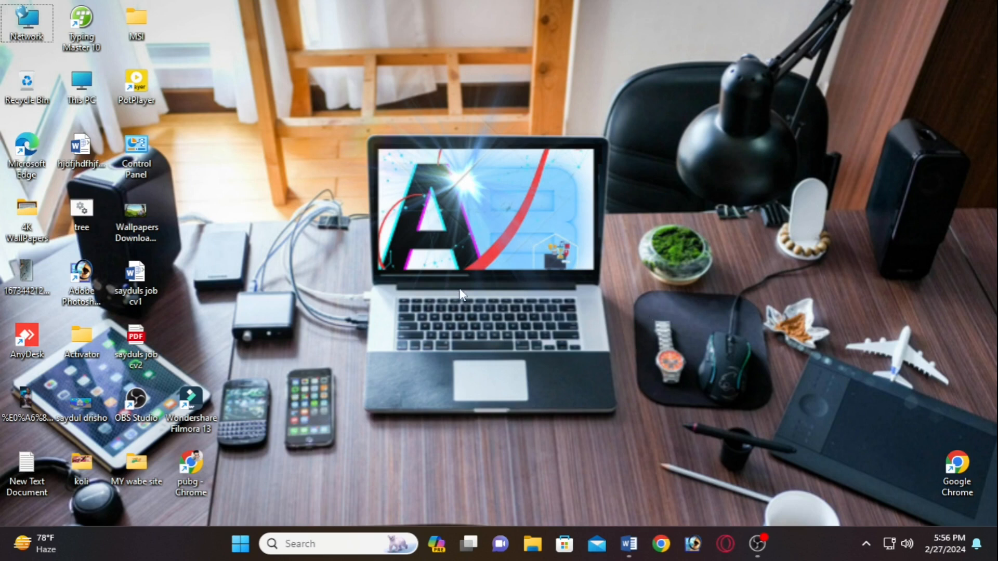
{"action": "left_click", "coordinate": [658, 544]}
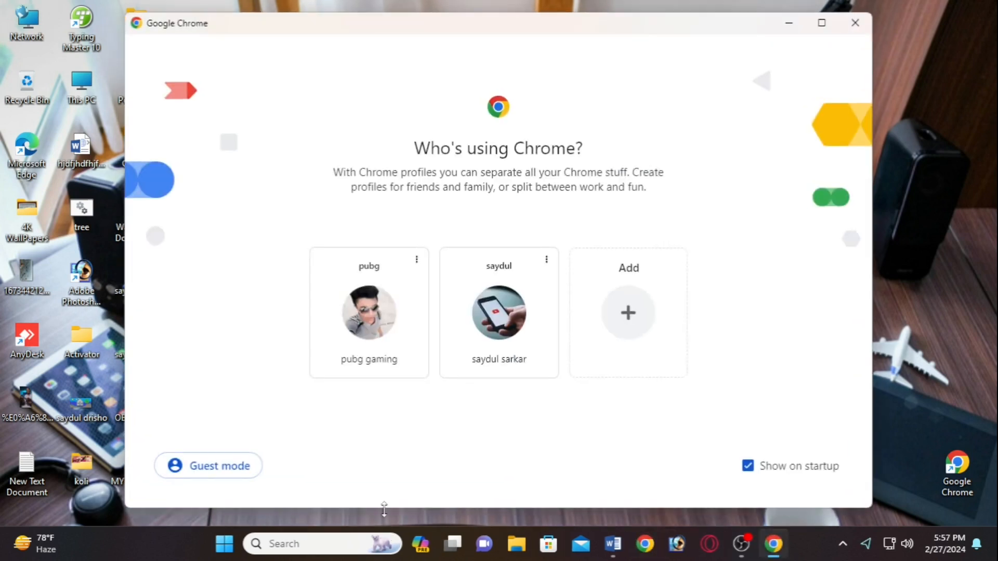
{"action": "left_click", "coordinate": [523, 359]}
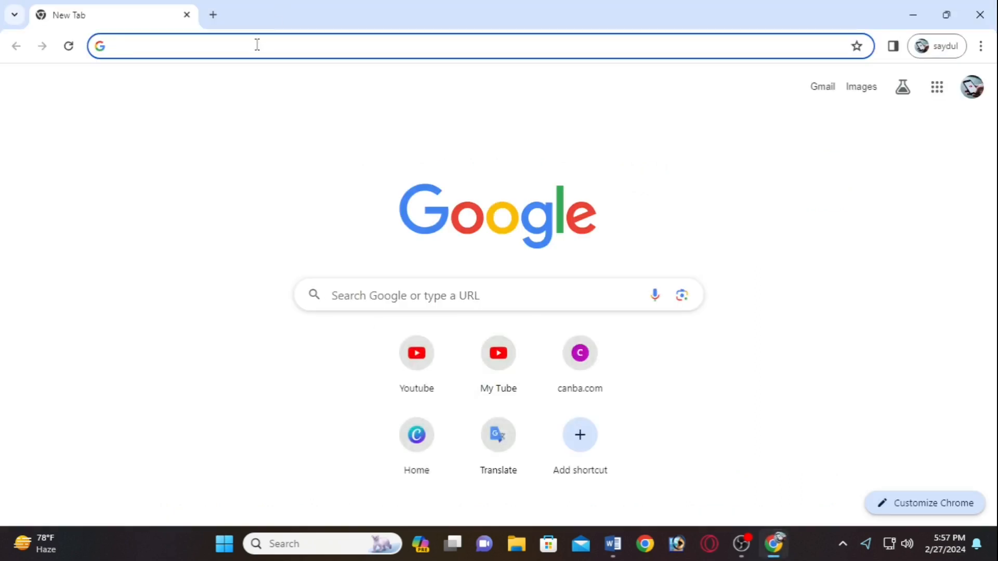
{"action": "left_click", "coordinate": [292, 44]}
{"action": "type", "text": "x"}
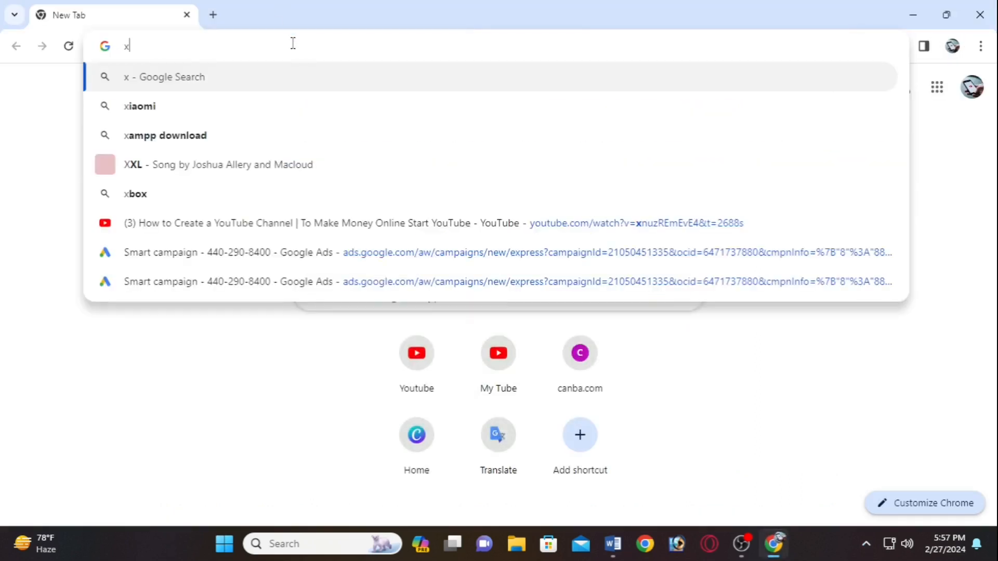
{"action": "type", "text": "ammp"}
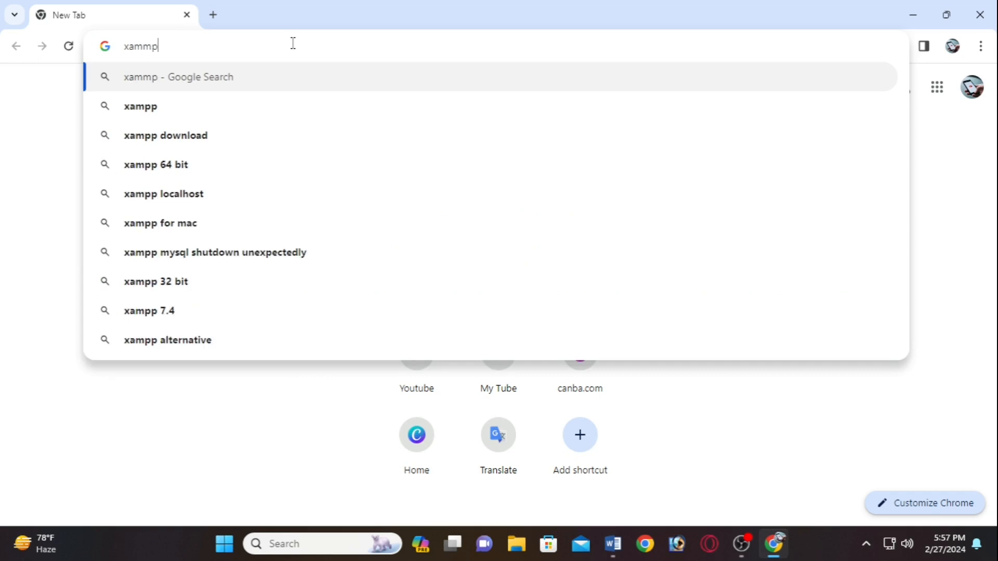
- Search 'xampp download', download XAMPP for Windows from apachefriends.org, and open the installer
{"action": "left_click", "coordinate": [273, 127]}
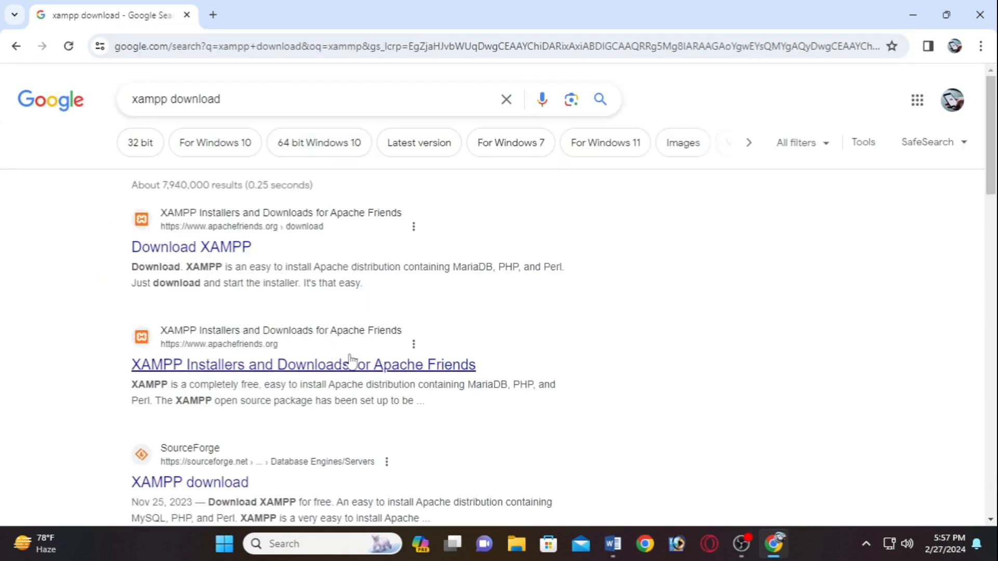
{"action": "left_click", "coordinate": [416, 365]}
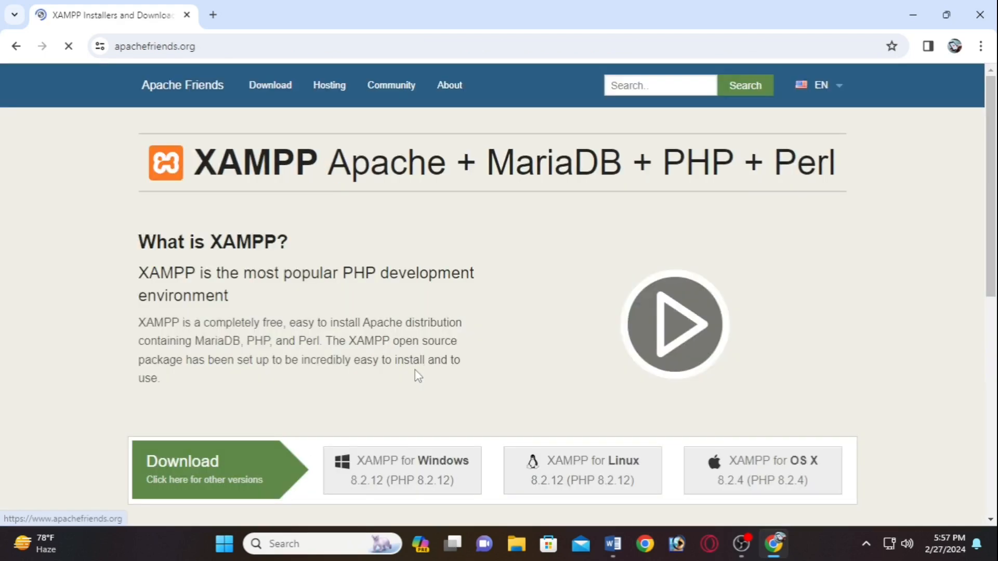
{"action": "scroll", "coordinate": [417, 373], "scroll_direction": "down", "scroll_amount": 2}
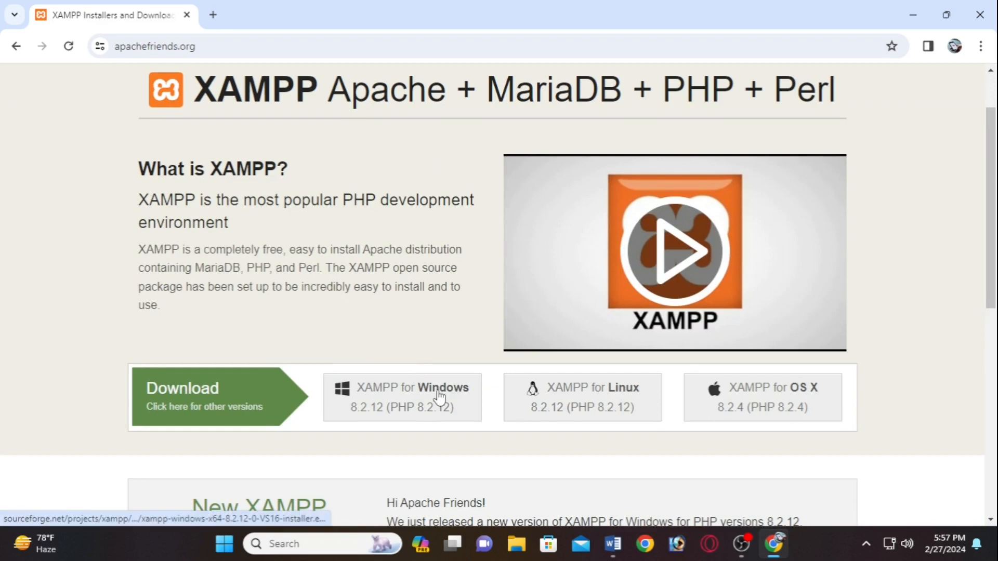
{"action": "left_click", "coordinate": [381, 407]}
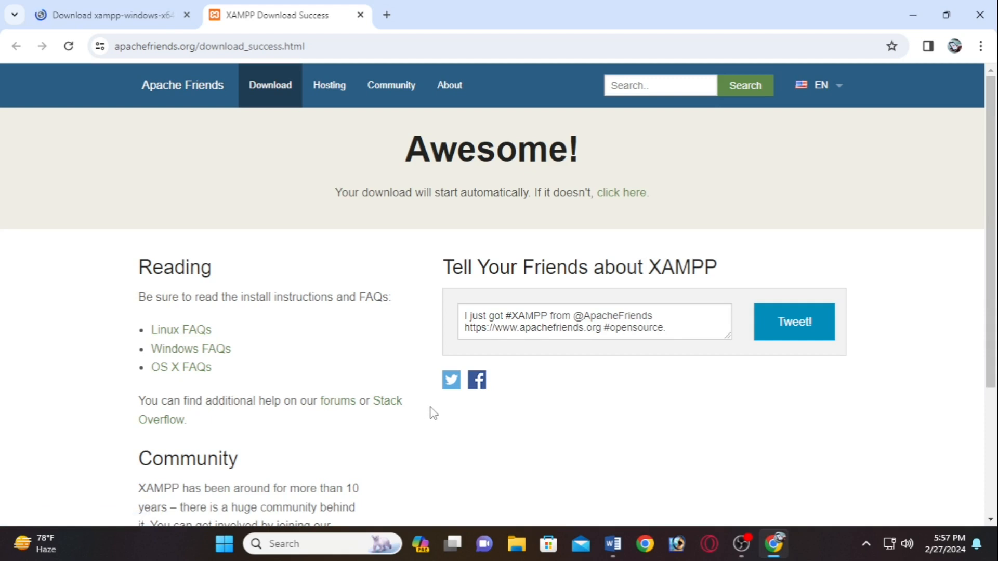
{"action": "scroll", "coordinate": [433, 413], "scroll_direction": "down", "scroll_amount": 3}
{"action": "scroll", "coordinate": [430, 412], "scroll_direction": "up", "scroll_amount": 3}
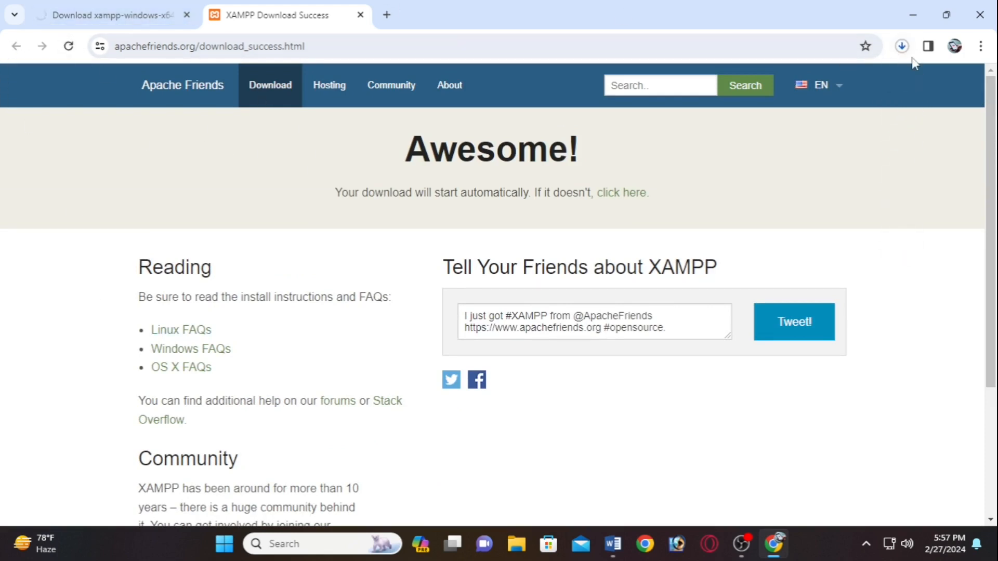
{"action": "left_click", "coordinate": [902, 47]}
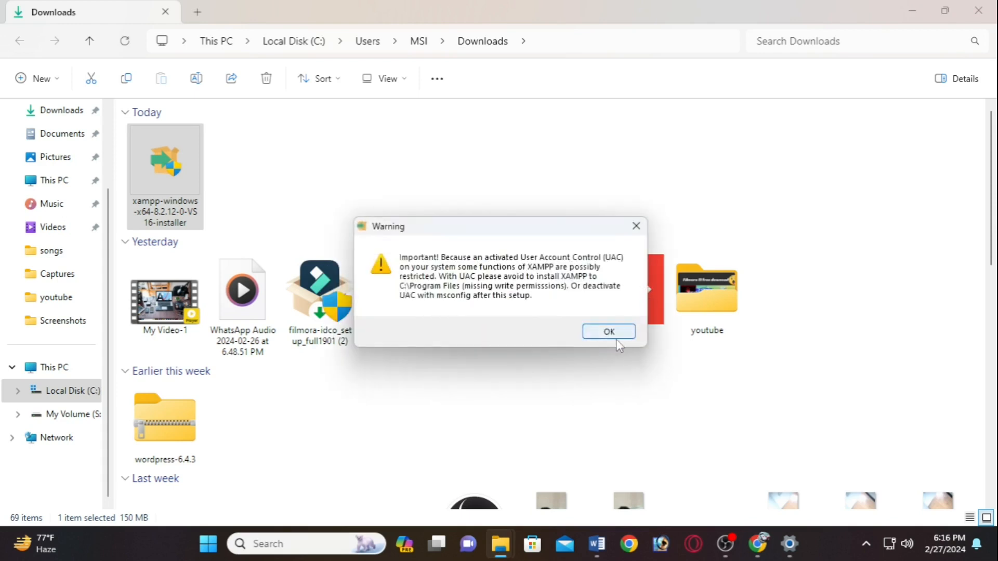
- Install XAMPP with all default components into C:\xampp using the default language
{"action": "left_click", "coordinate": [616, 336]}
{"action": "left_click", "coordinate": [576, 412]}
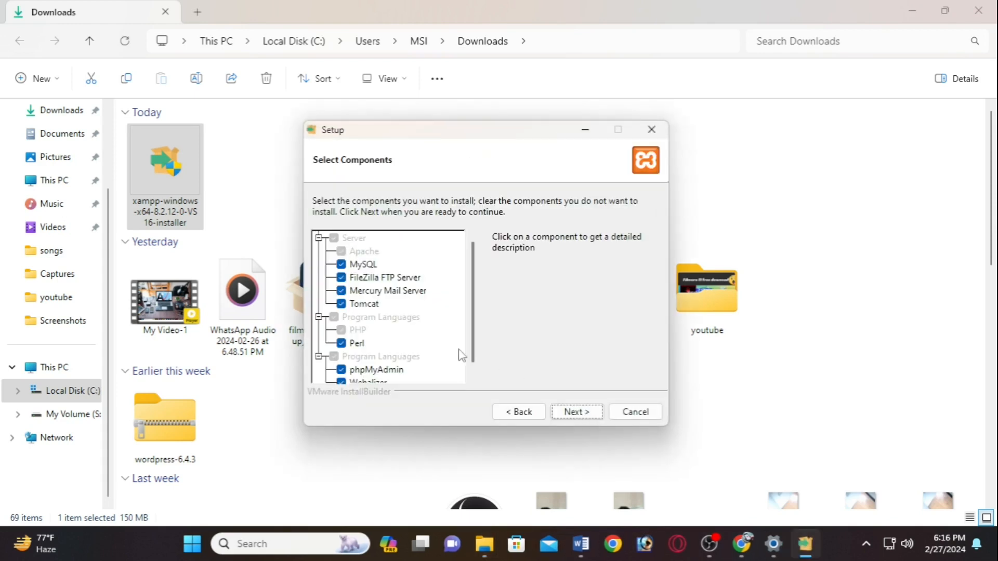
{"action": "scroll", "coordinate": [472, 343], "scroll_direction": "down", "scroll_amount": 1}
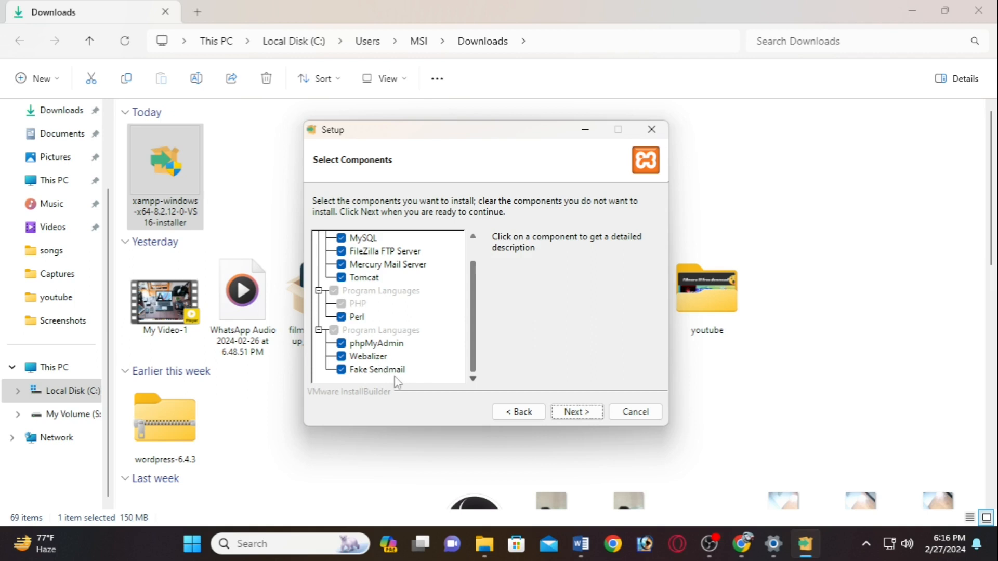
{"action": "left_click", "coordinate": [569, 412]}
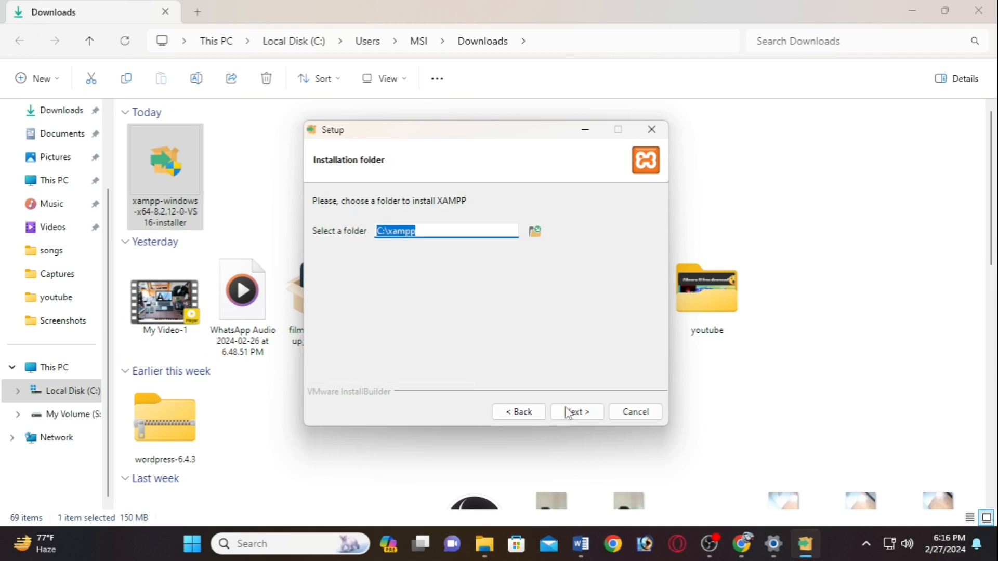
{"action": "left_click", "coordinate": [574, 413]}
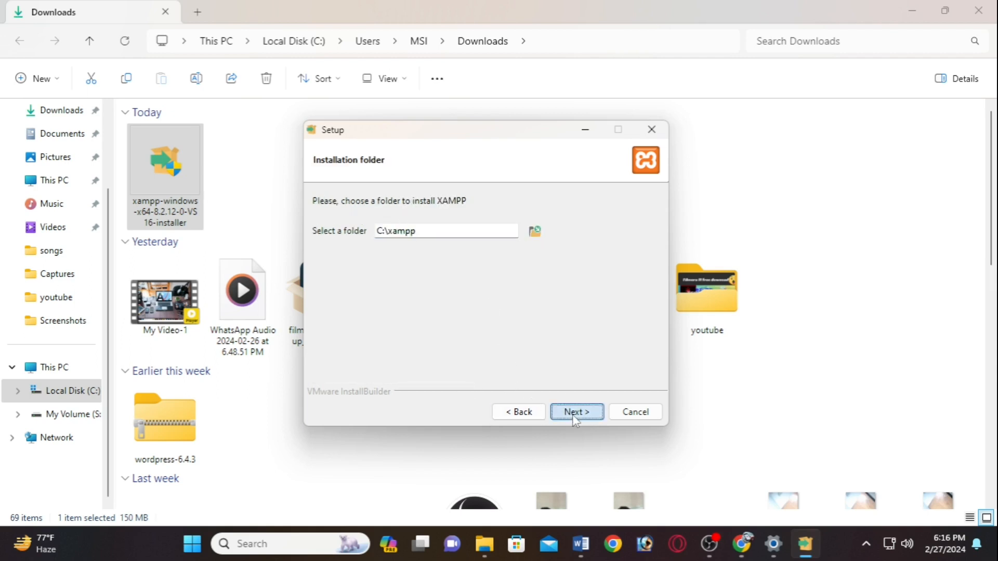
{"action": "left_click", "coordinate": [573, 412]}
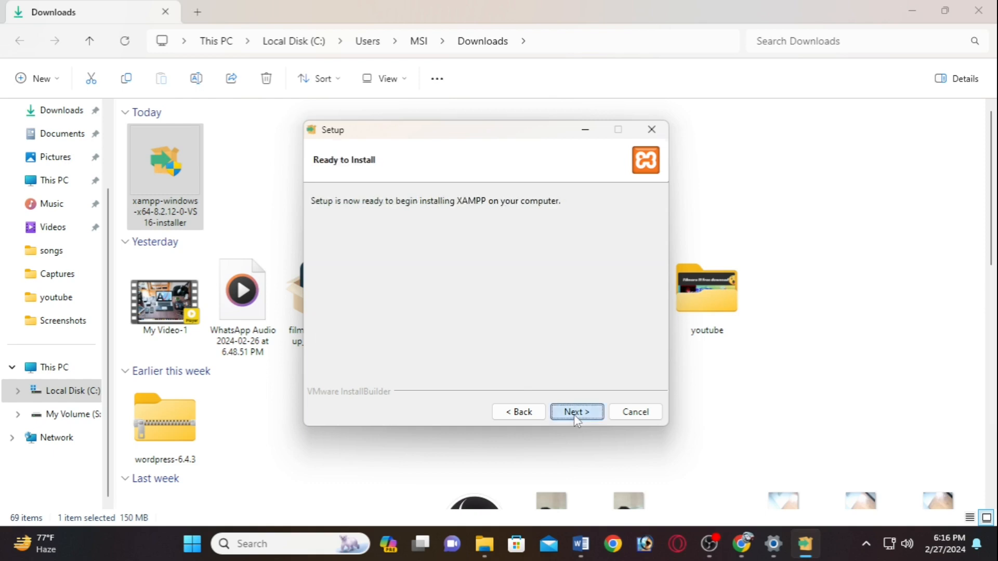
{"action": "left_click", "coordinate": [574, 413]}
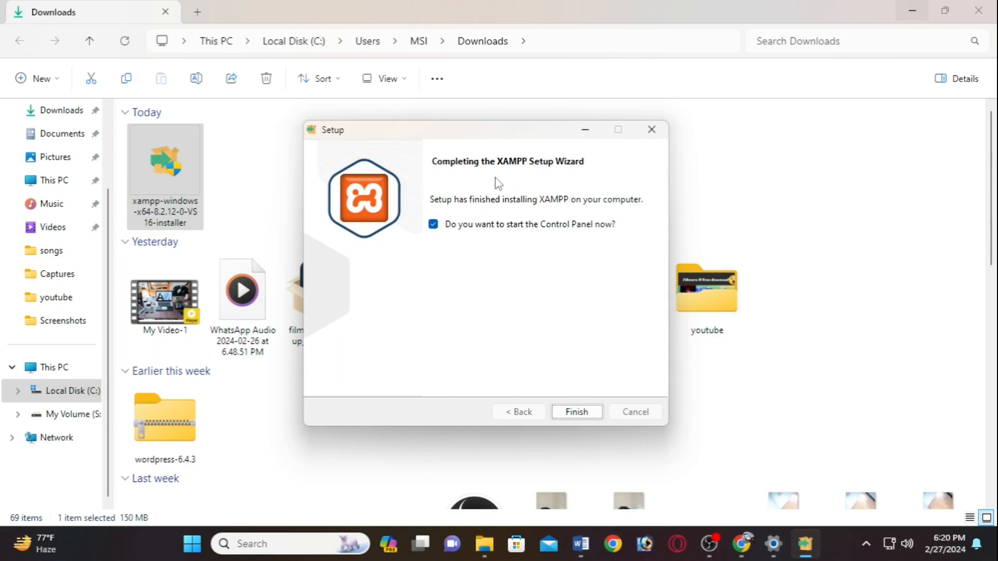
- Finish setup so the XAMPP Control Panel starts, then minimize it
{"action": "left_click", "coordinate": [577, 411]}
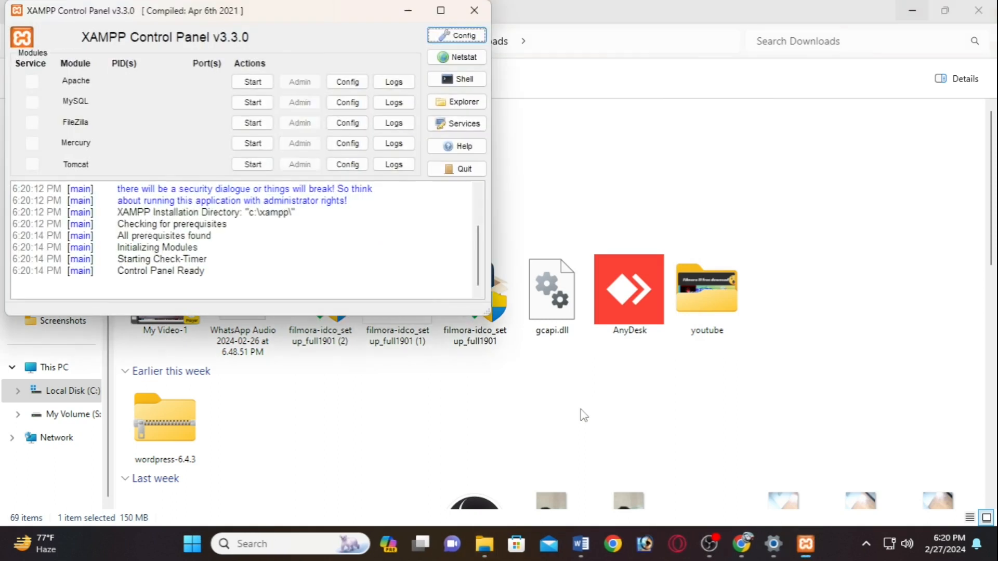
{"action": "left_click_drag", "start_coordinate": [279, 24], "coordinate": [645, 94]}
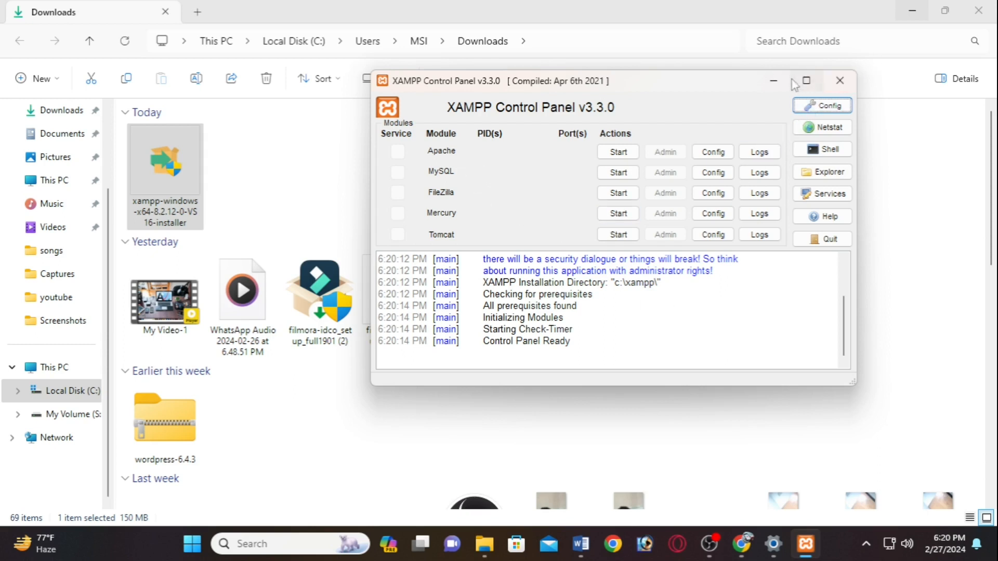
{"action": "left_click", "coordinate": [773, 81]}
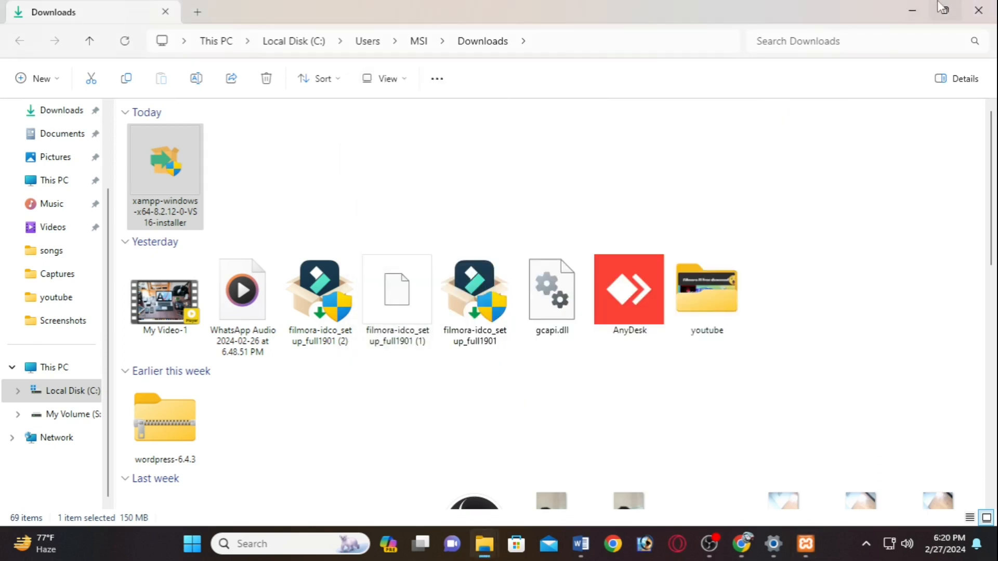
- Go to wordpress.org in a new Chrome tab and open the Get WordPress page
{"action": "left_click", "coordinate": [912, 10]}
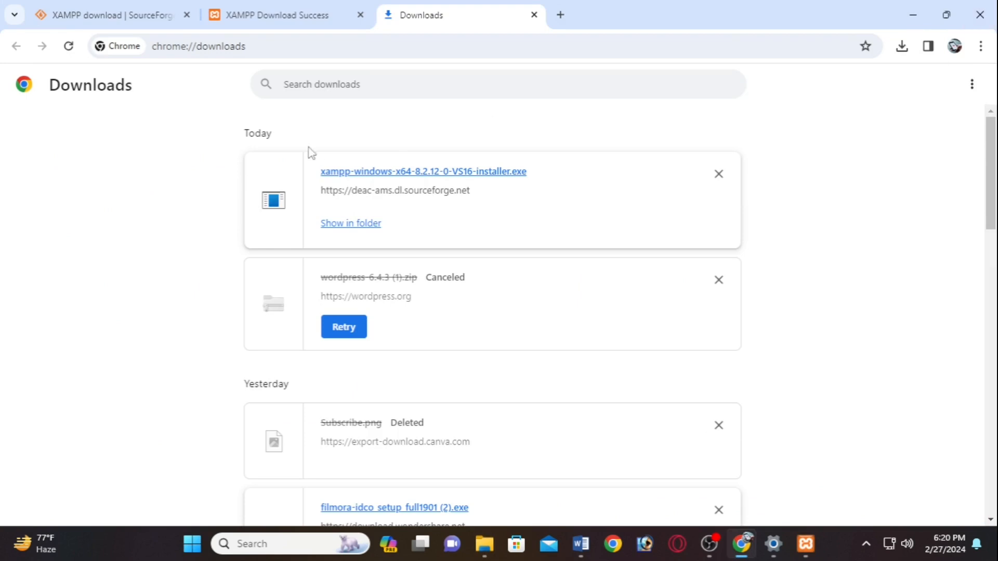
{"action": "left_click", "coordinate": [533, 15]}
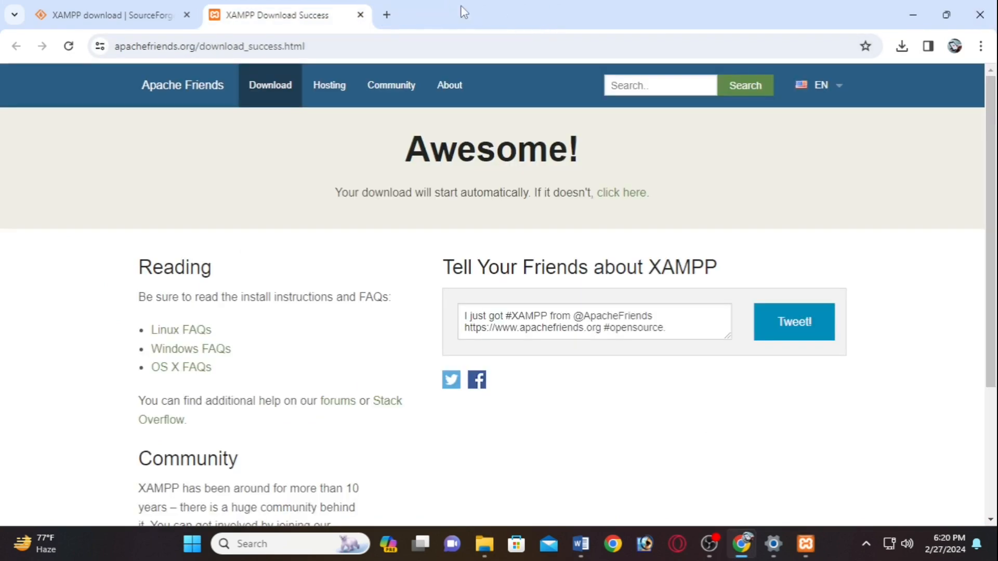
{"action": "left_click", "coordinate": [386, 14]}
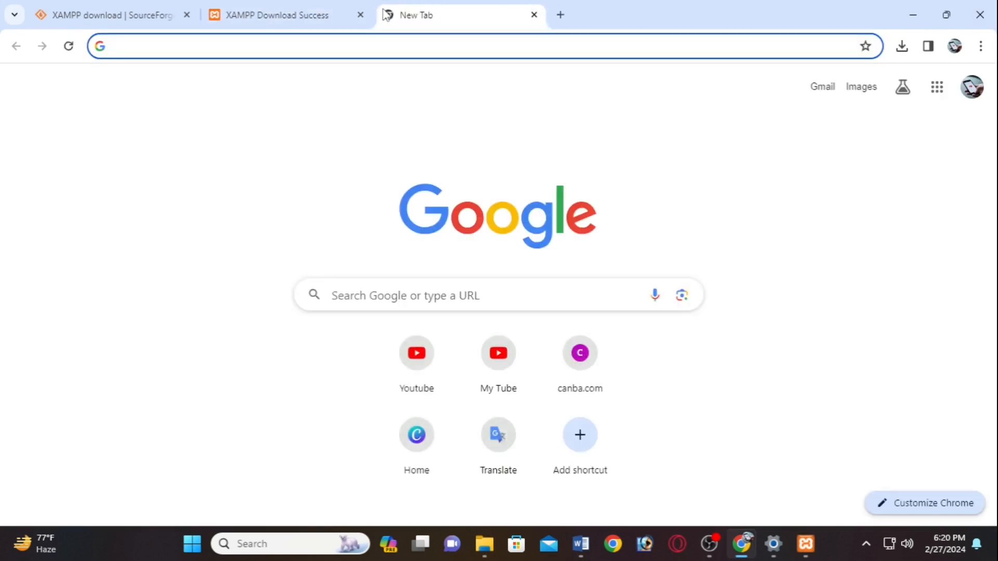
{"action": "left_click", "coordinate": [383, 43]}
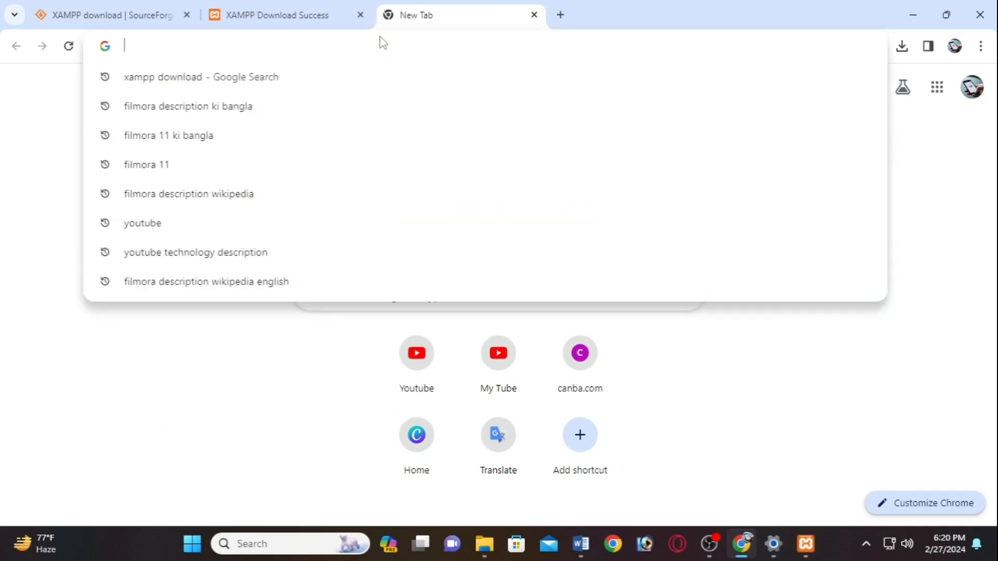
{"action": "type", "text": "w"}
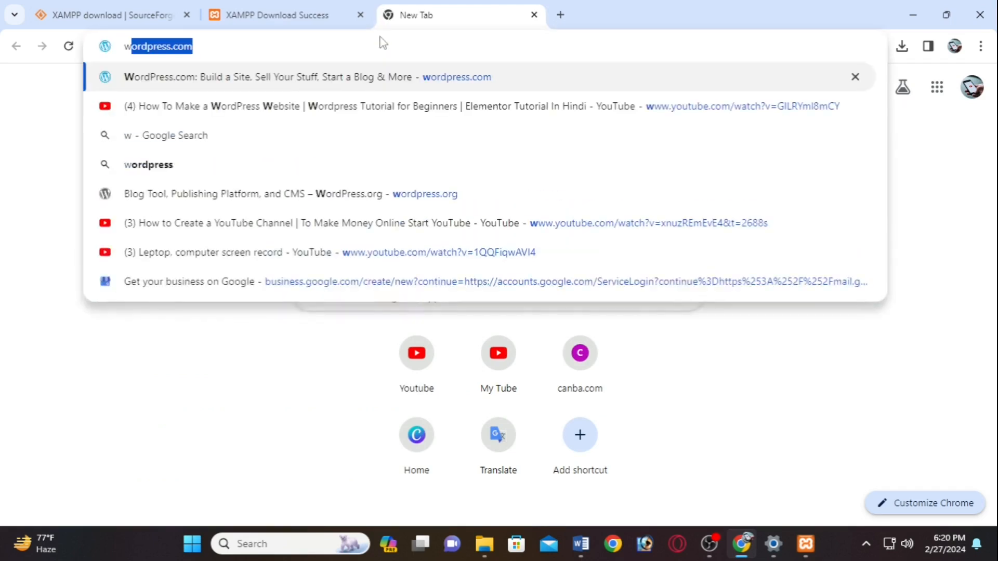
{"action": "type", "text": "ordpress"}
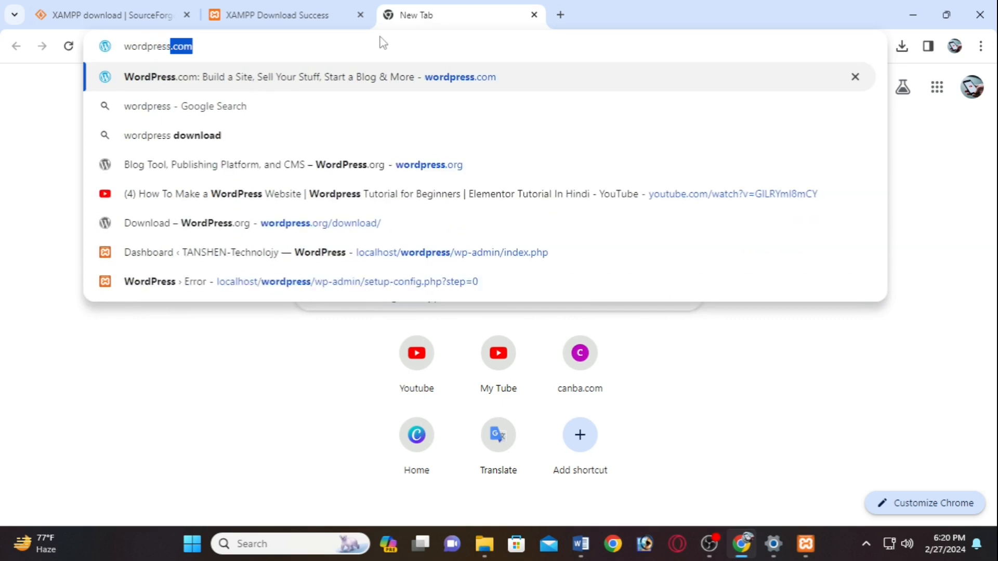
{"action": "type", "text": ".org"}
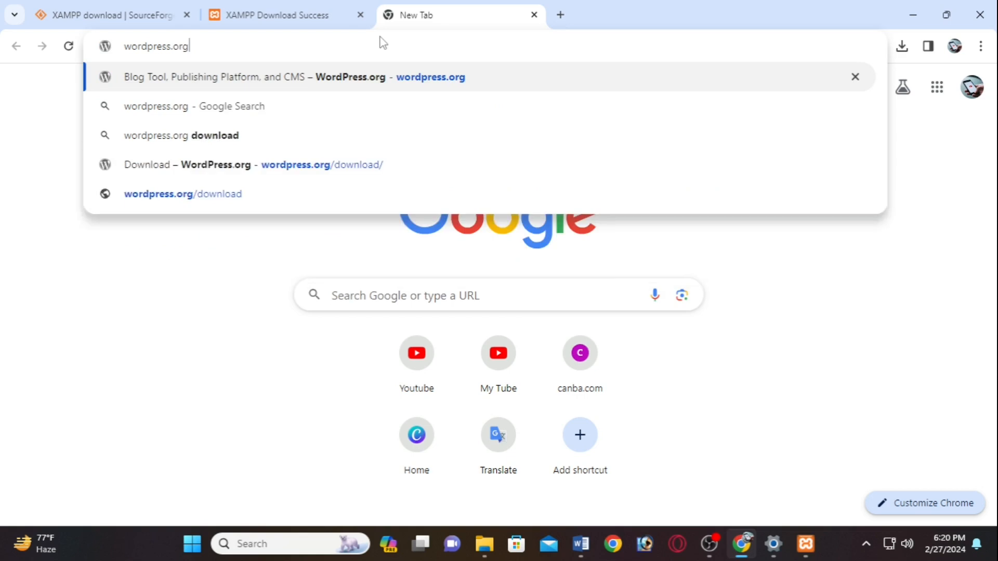
{"action": "key", "text": "Return"}
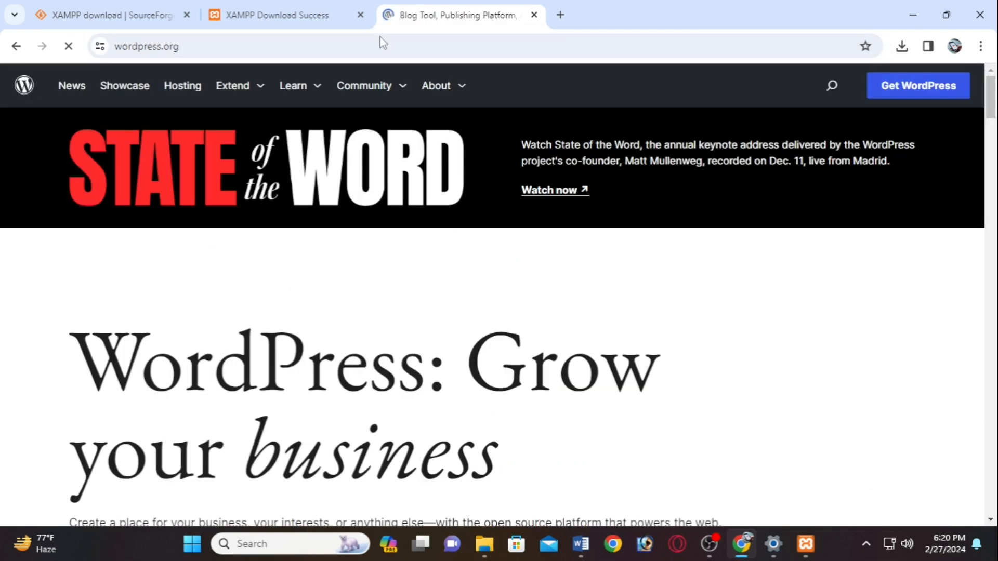
{"action": "scroll", "coordinate": [650, 327], "scroll_direction": "down", "scroll_amount": 5}
{"action": "left_click", "coordinate": [110, 286]}
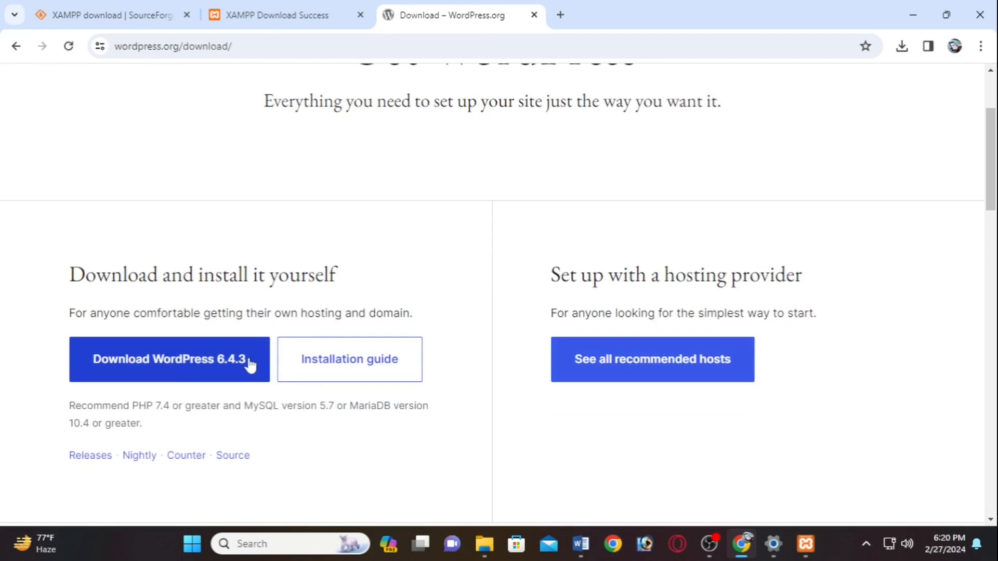
- Download WordPress 6.4.3 and open Chrome's full download history
{"action": "left_click", "coordinate": [134, 358]}
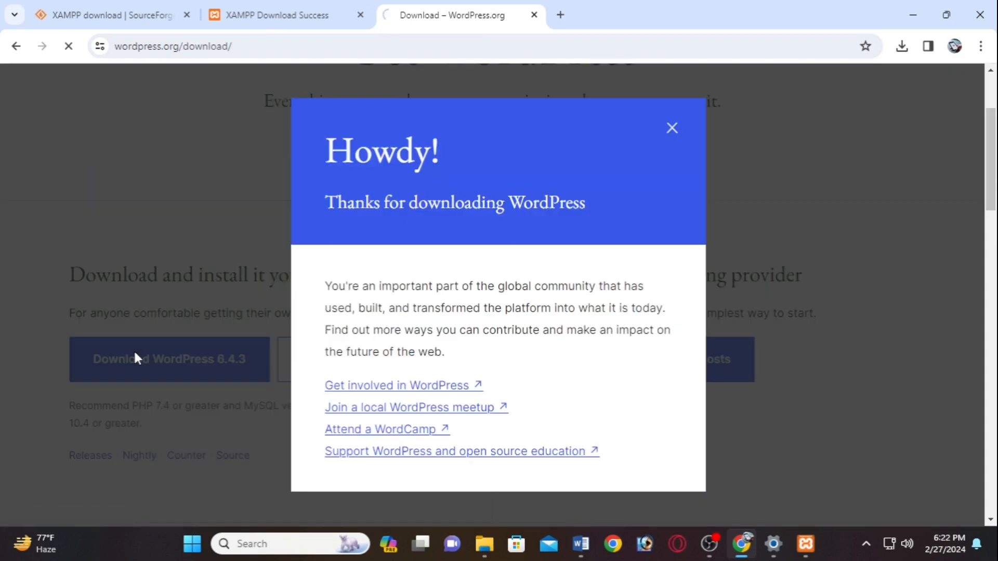
{"action": "left_click", "coordinate": [678, 131]}
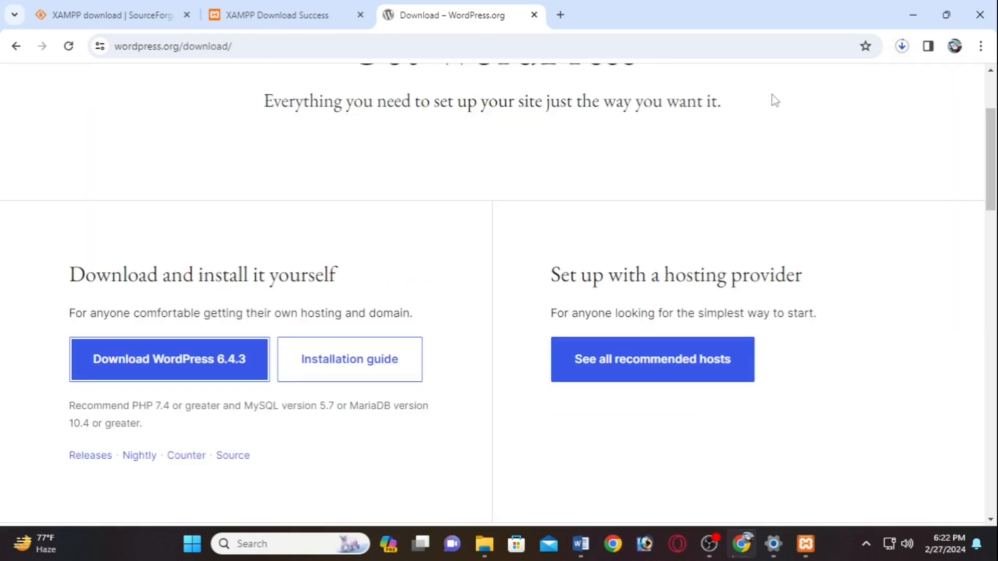
{"action": "left_click", "coordinate": [902, 47]}
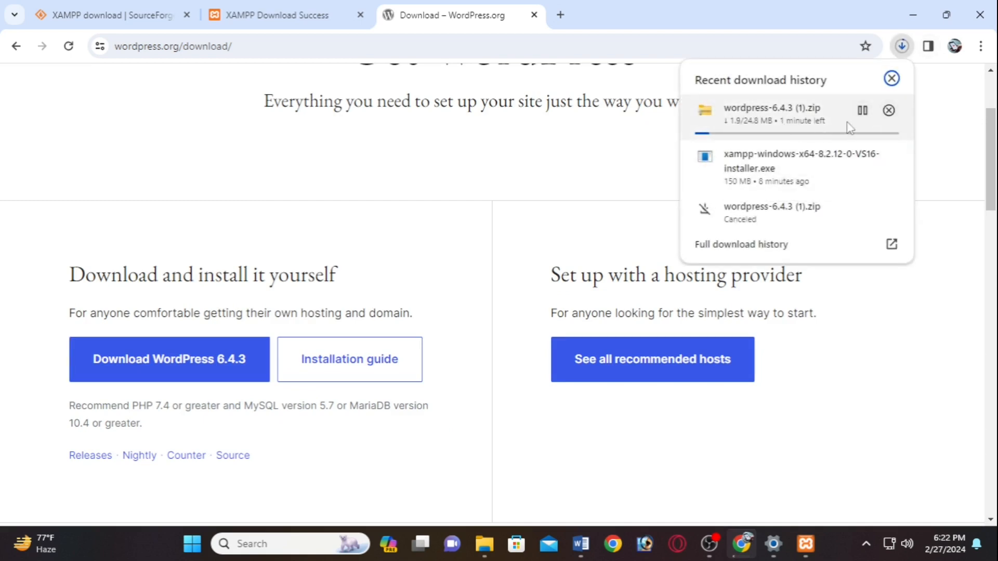
{"action": "left_click", "coordinate": [901, 46]}
{"action": "left_click", "coordinate": [901, 48]}
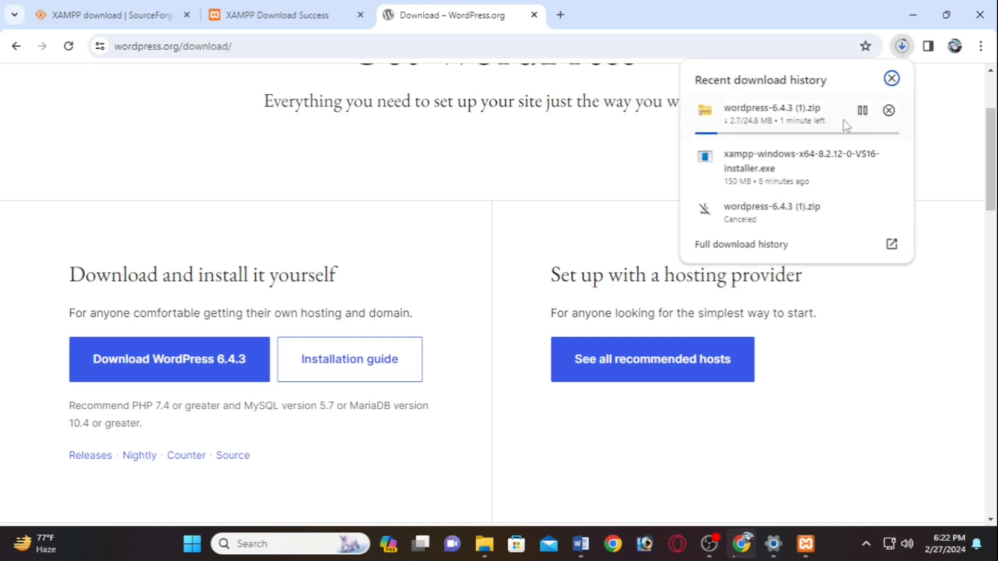
{"action": "left_click", "coordinate": [890, 243]}
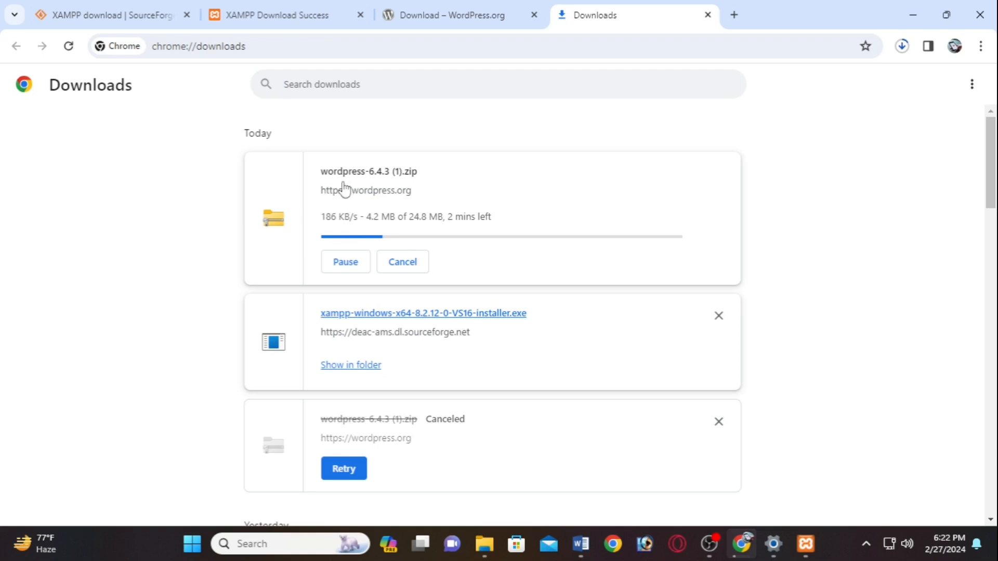
- Show the finished WordPress zip in its Downloads folder, maximized in File Explorer
{"action": "left_click_drag", "start_coordinate": [431, 218], "coordinate": [390, 216]}
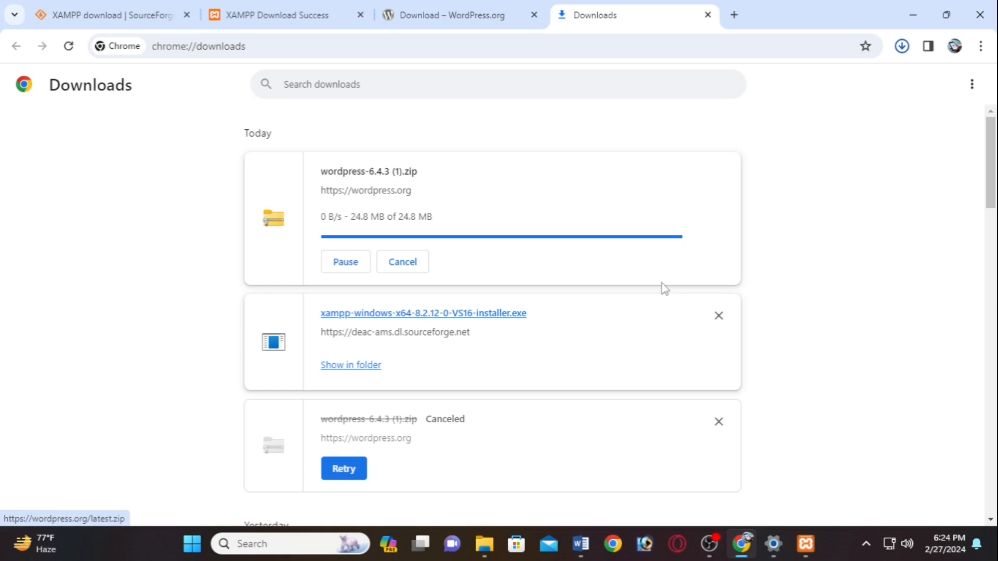
{"action": "left_click", "coordinate": [370, 222]}
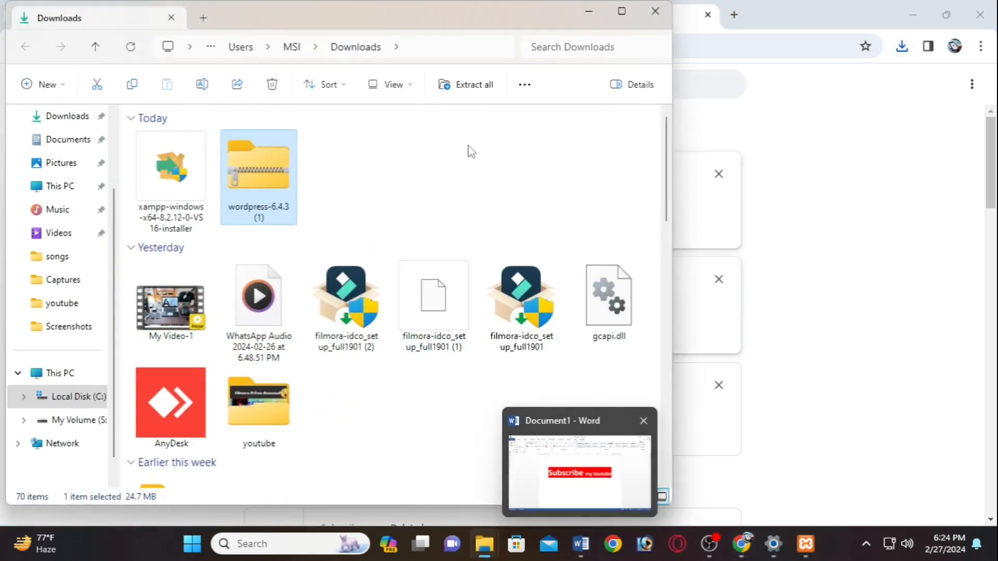
{"action": "left_click", "coordinate": [618, 13]}
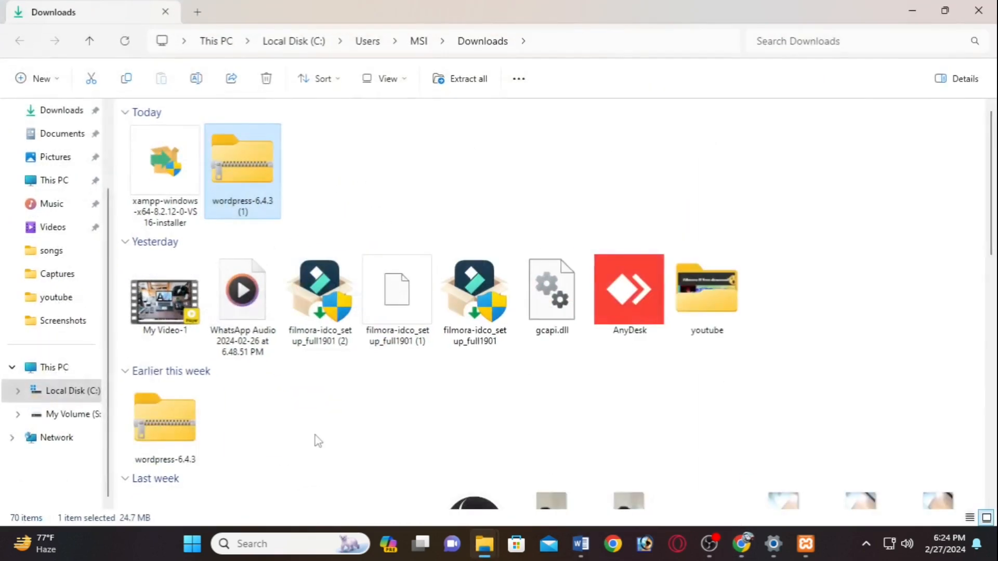
- Start Windows' Extract All on the WordPress zip, then cancel it
{"action": "right_click", "coordinate": [252, 195]}
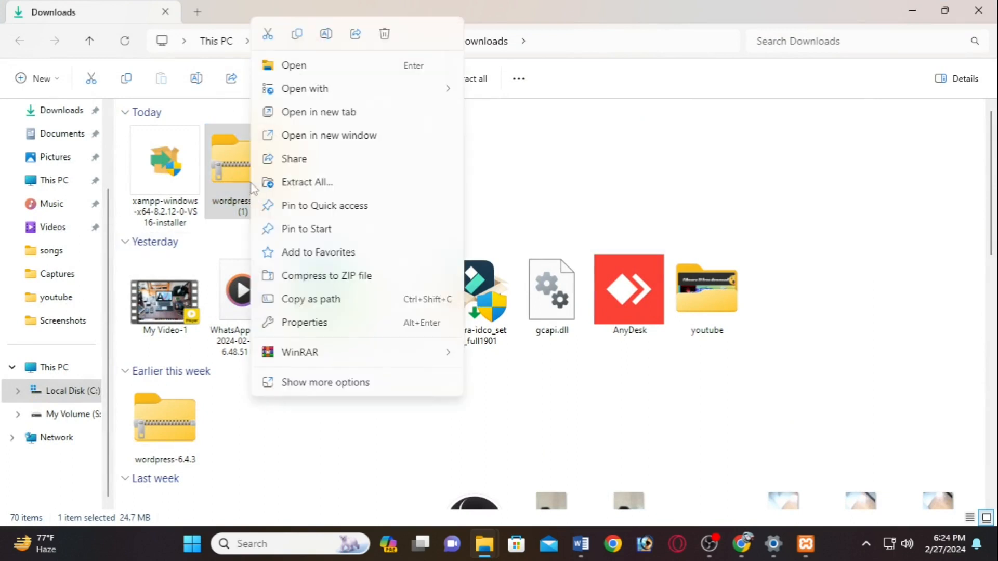
{"action": "left_click", "coordinate": [276, 385]}
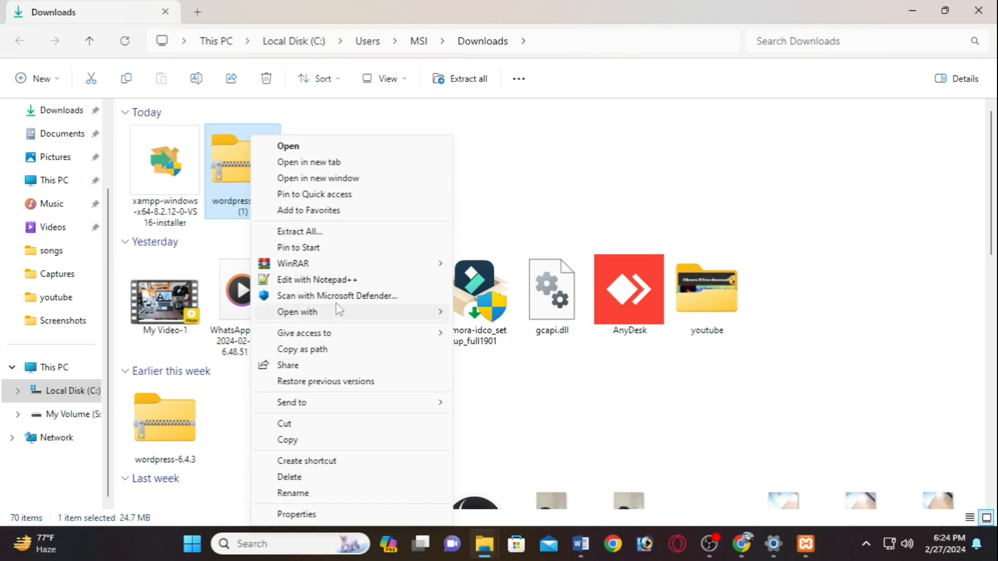
{"action": "left_click", "coordinate": [306, 237]}
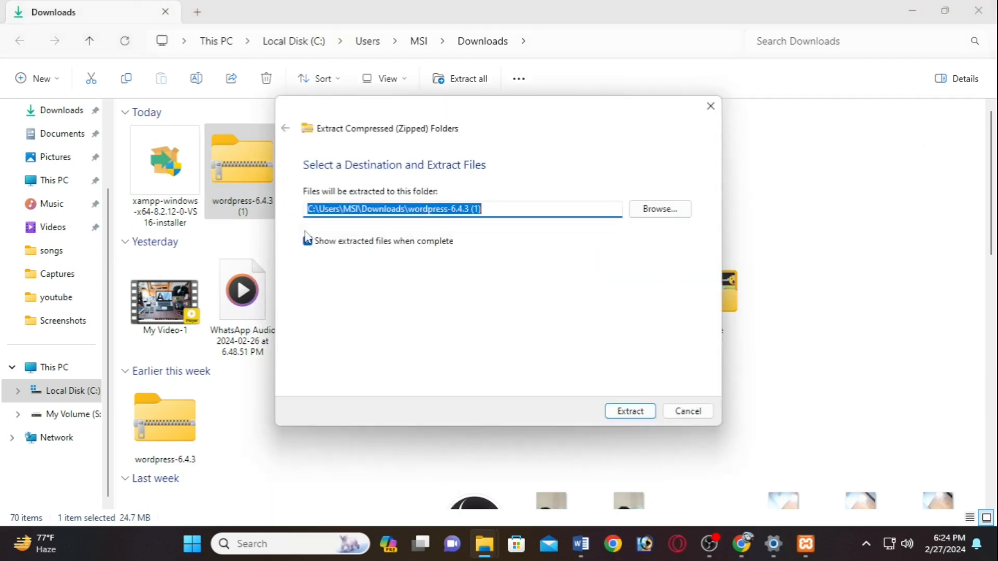
{"action": "left_click", "coordinate": [710, 106]}
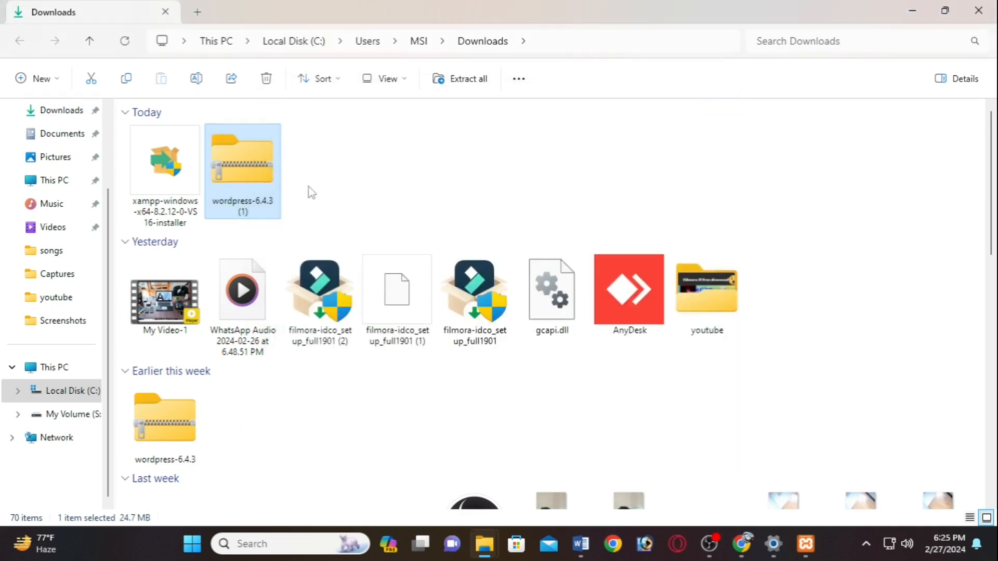
- Extract the zip into Downloads with WinRAR Extract Here, replacing all existing files
{"action": "right_click", "coordinate": [234, 188]}
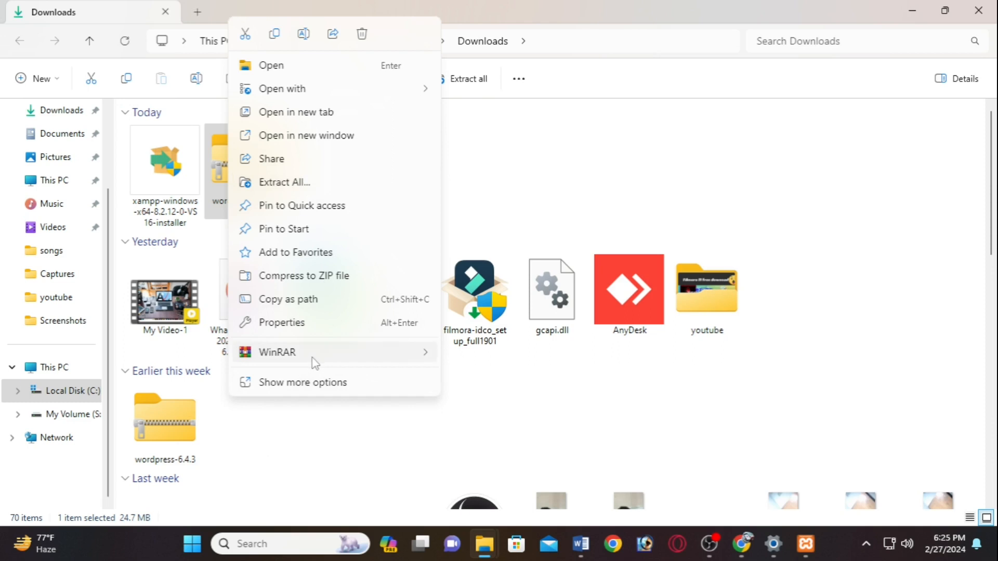
{"action": "mouse_move", "coordinate": [311, 360]}
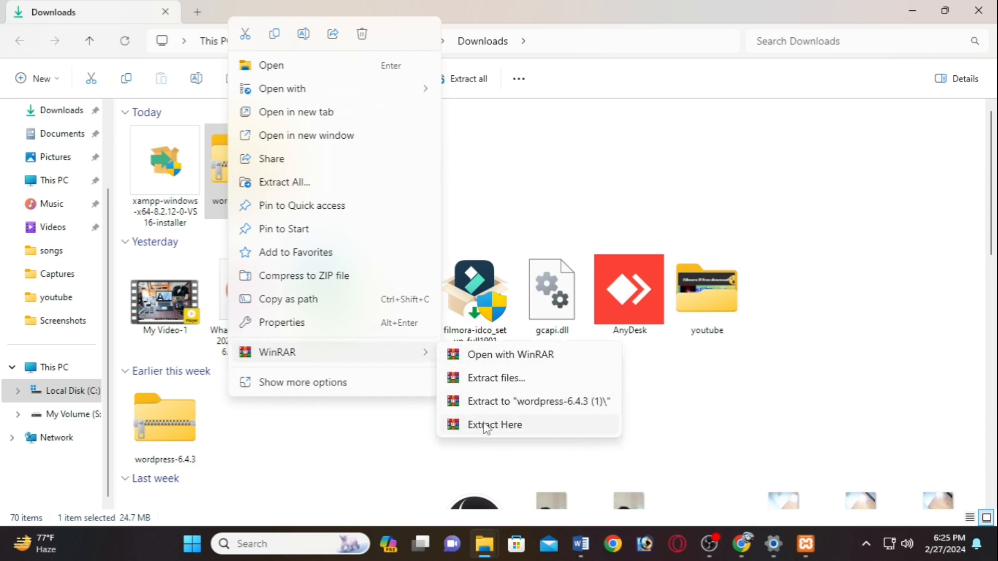
{"action": "left_click", "coordinate": [509, 427]}
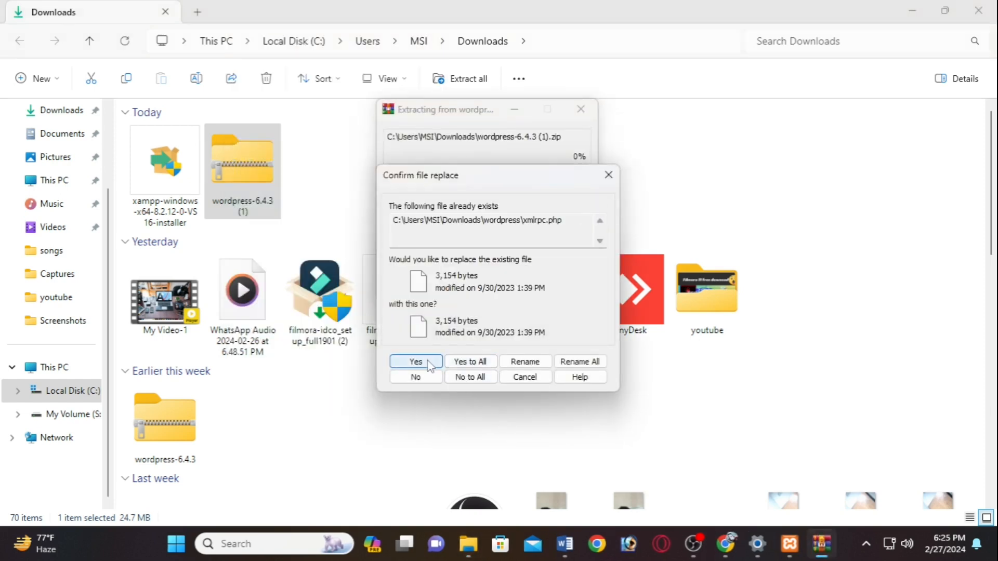
{"action": "left_click", "coordinate": [429, 365]}
{"action": "left_click", "coordinate": [477, 362]}
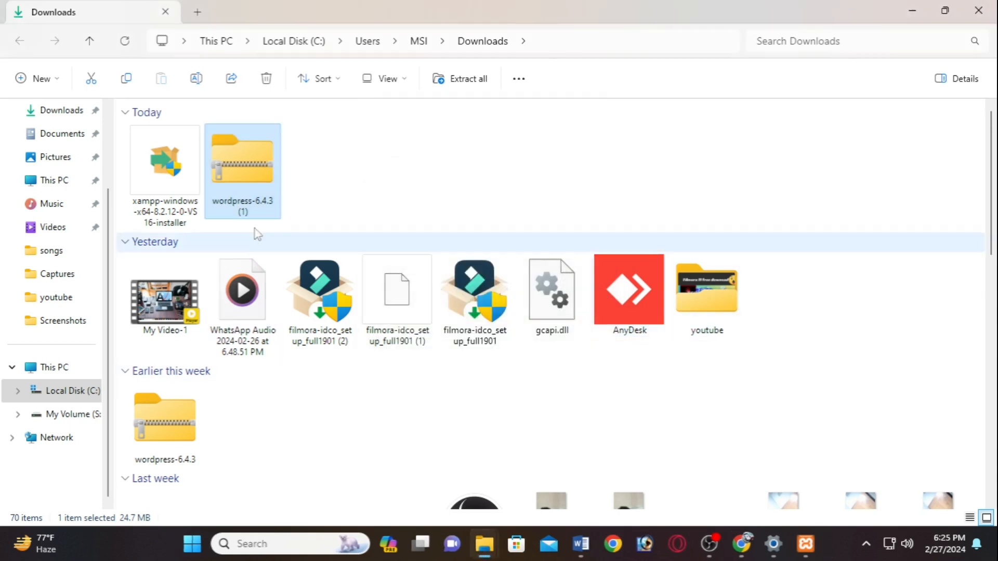
- Check the zip's wordpress folder, then copy the wordpress-6.4.3 (1) zip from Downloads
{"action": "double_click", "coordinate": [246, 176]}
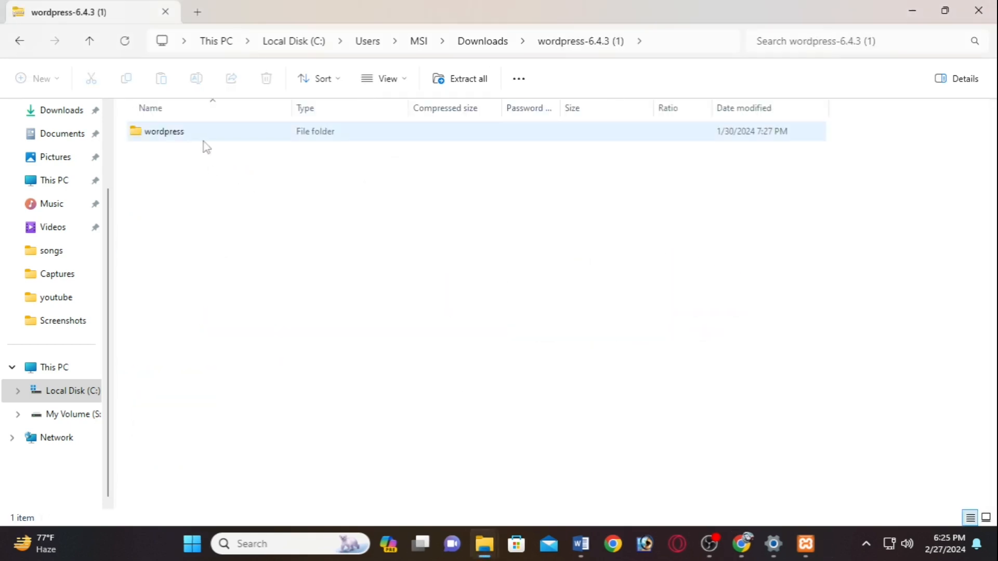
{"action": "double_click", "coordinate": [205, 136]}
{"action": "left_click", "coordinate": [18, 40]}
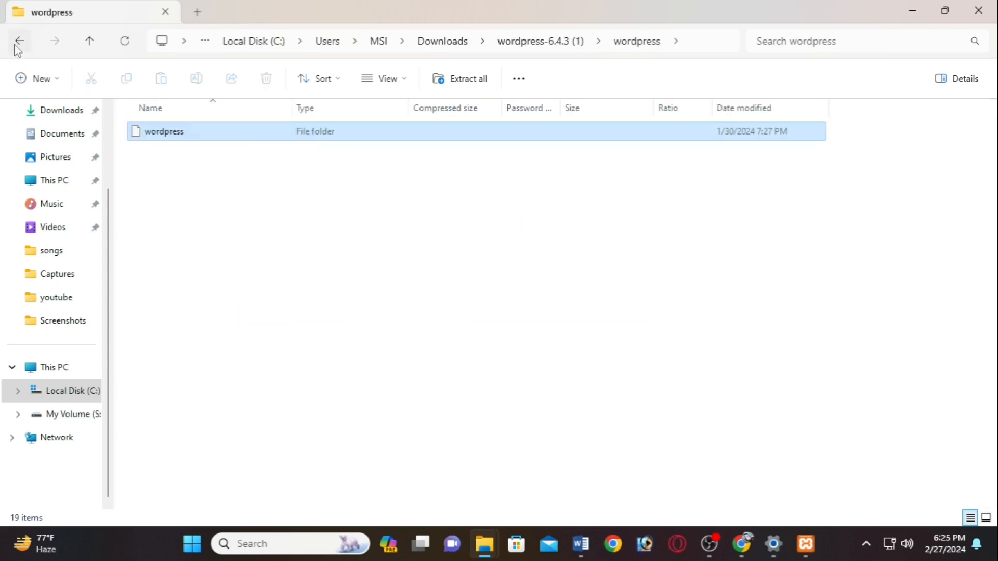
{"action": "left_click", "coordinate": [19, 41]}
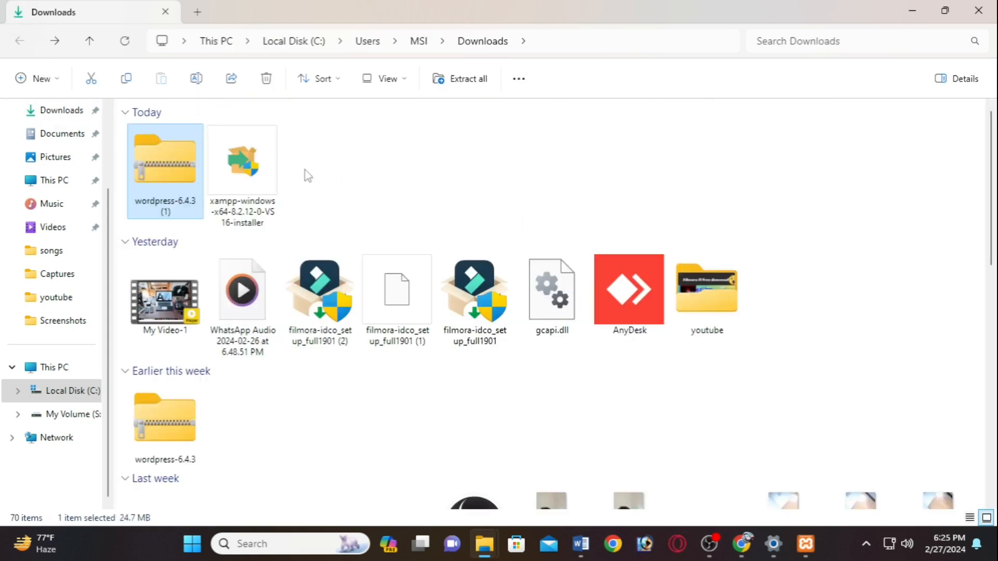
{"action": "right_click", "coordinate": [176, 170]}
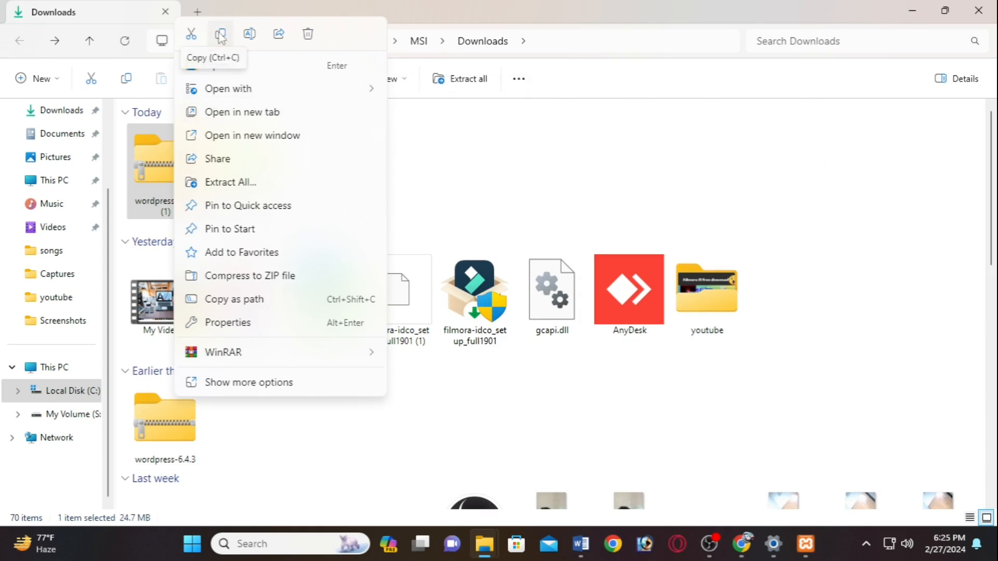
{"action": "left_click", "coordinate": [221, 34]}
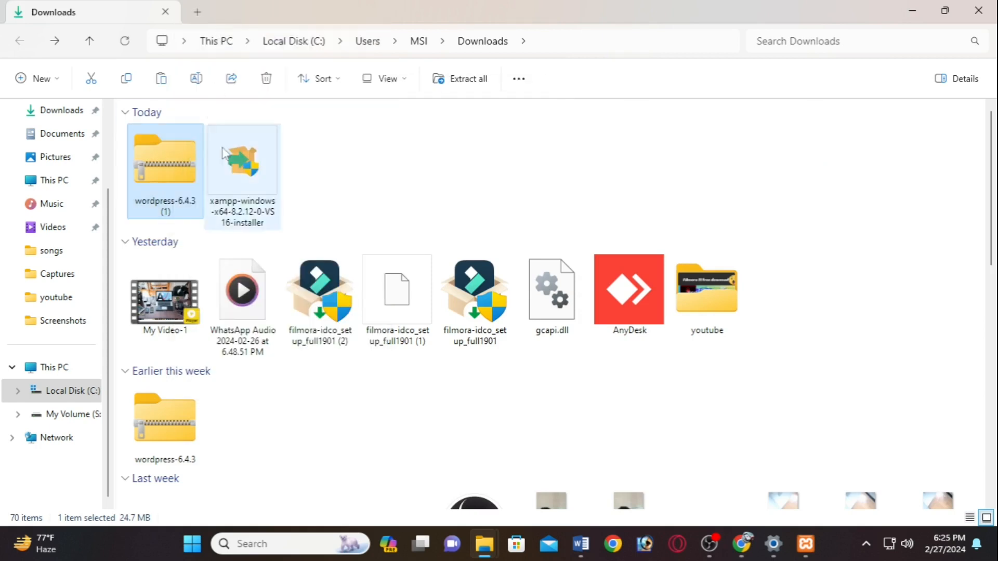
- Open C:\xampp on Local Disk (C:) and select the htdocs folder
{"action": "left_click", "coordinate": [59, 399]}
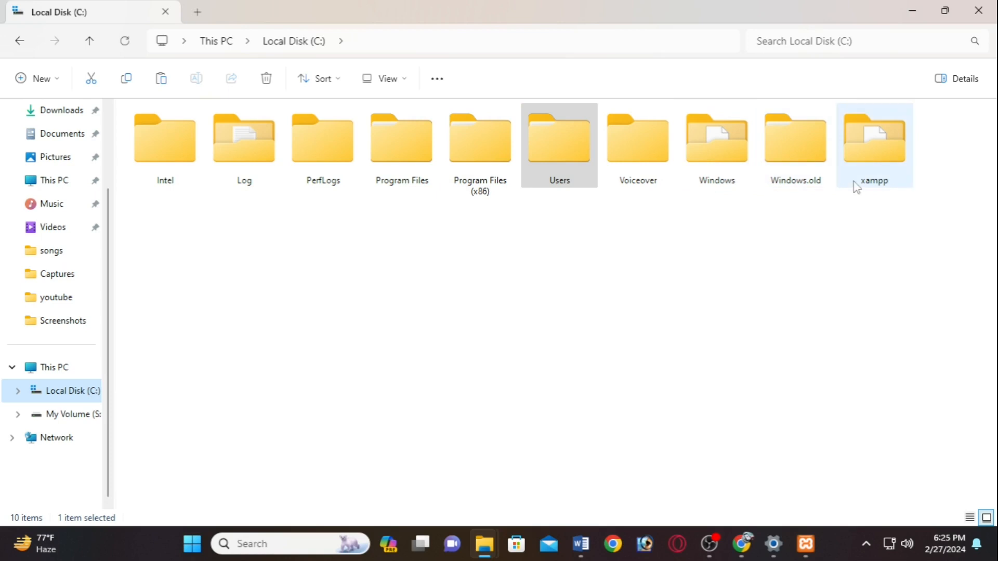
{"action": "double_click", "coordinate": [890, 180]}
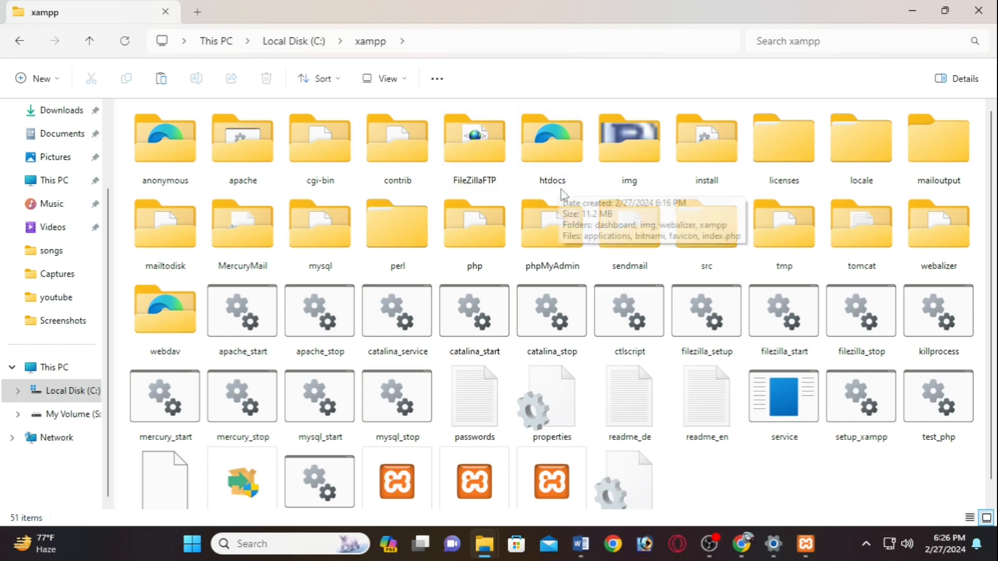
{"action": "left_click", "coordinate": [560, 146]}
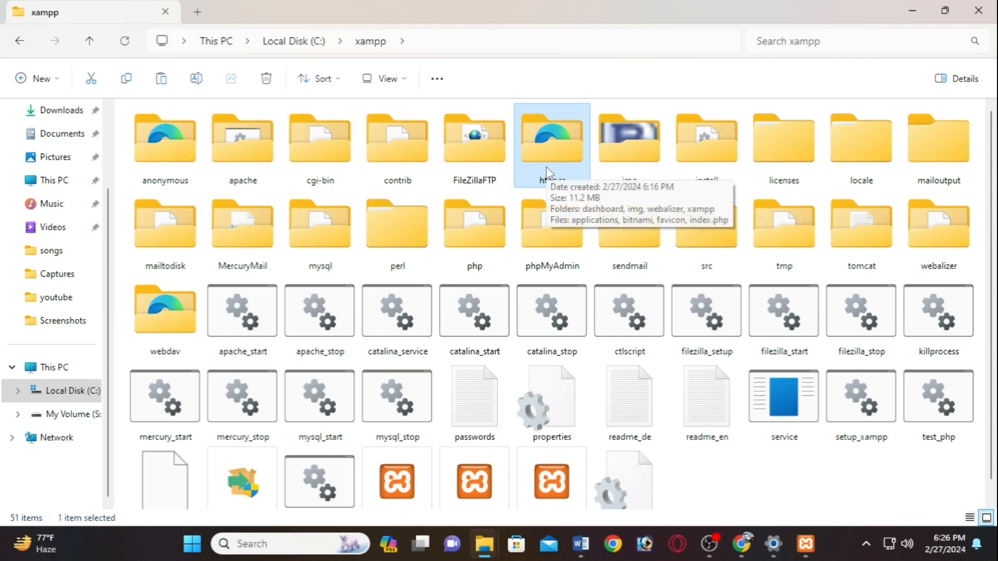
- Paste the WordPress zip into htdocs and copy the wordpress folder from inside it
{"action": "double_click", "coordinate": [563, 158]}
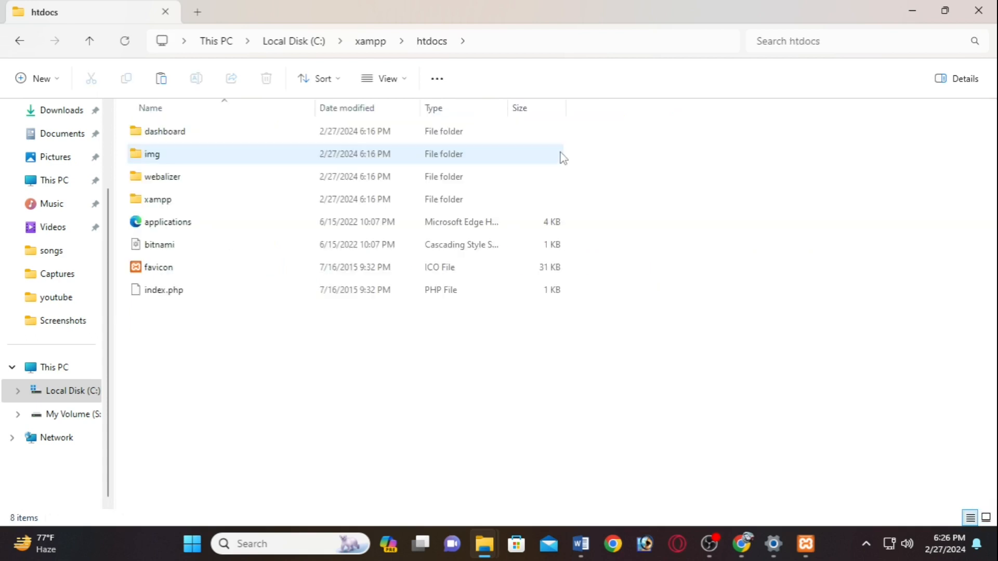
{"action": "right_click", "coordinate": [412, 357]}
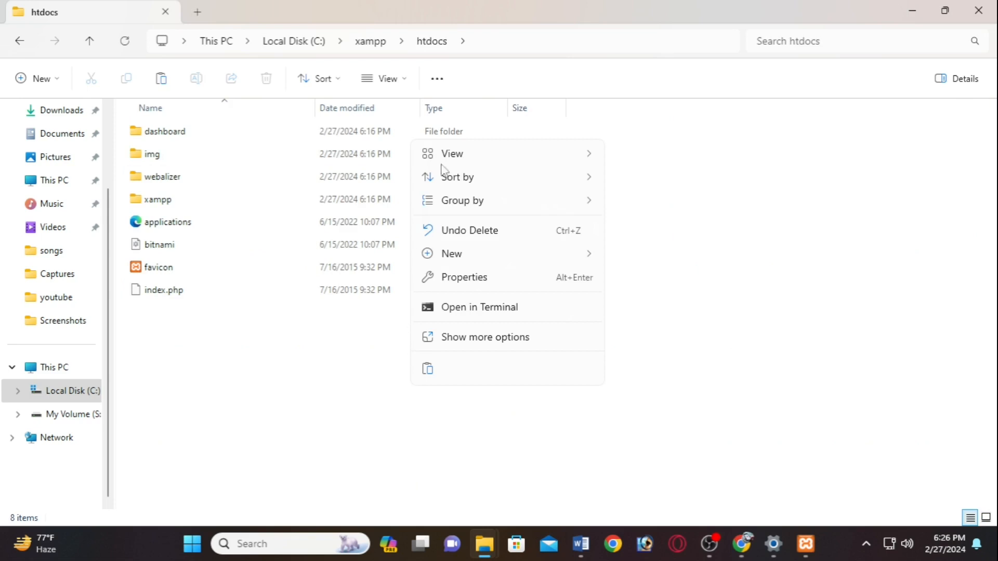
{"action": "left_click", "coordinate": [435, 374]}
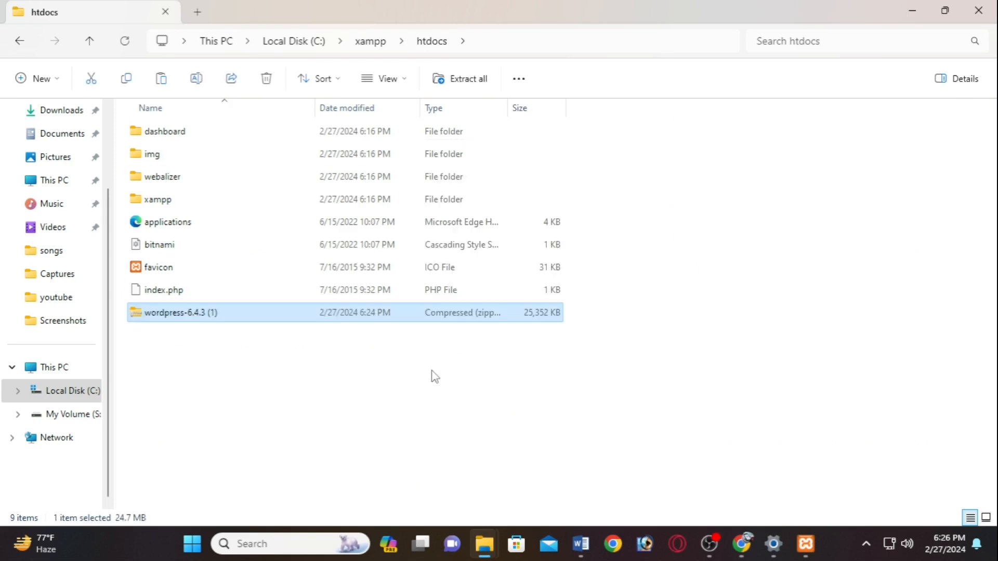
{"action": "double_click", "coordinate": [265, 314]}
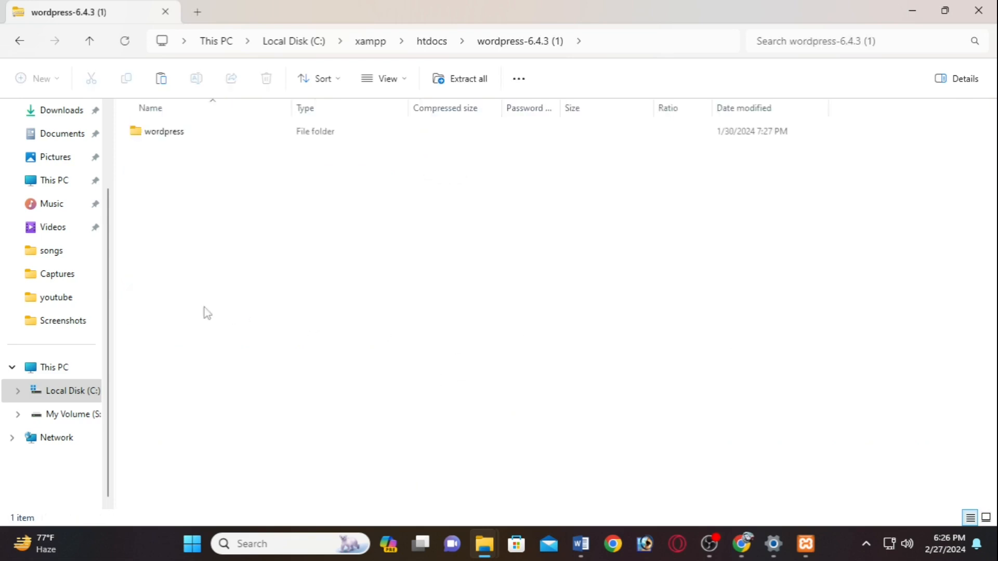
{"action": "left_click", "coordinate": [182, 135]}
{"action": "right_click", "coordinate": [182, 136]}
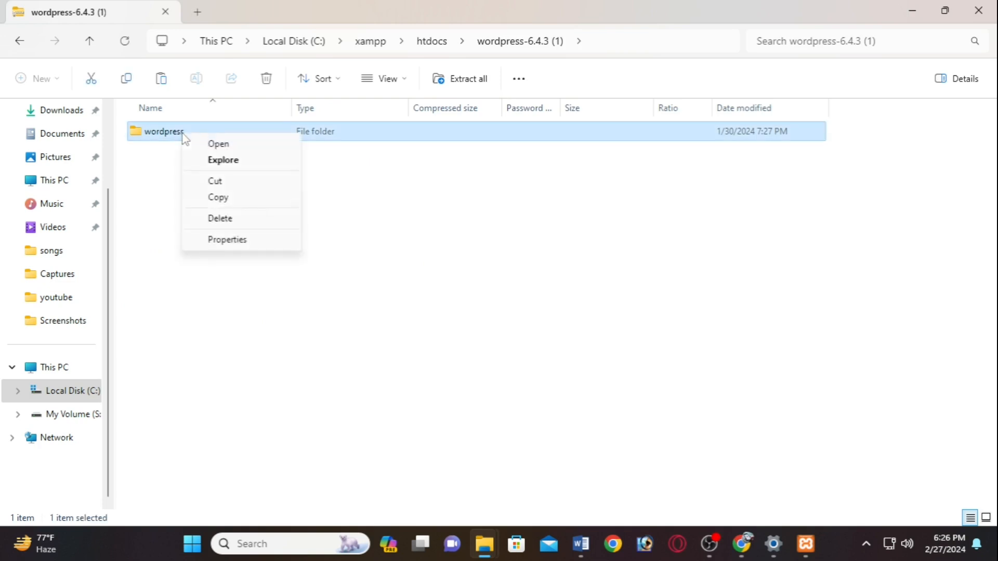
{"action": "left_click", "coordinate": [249, 199]}
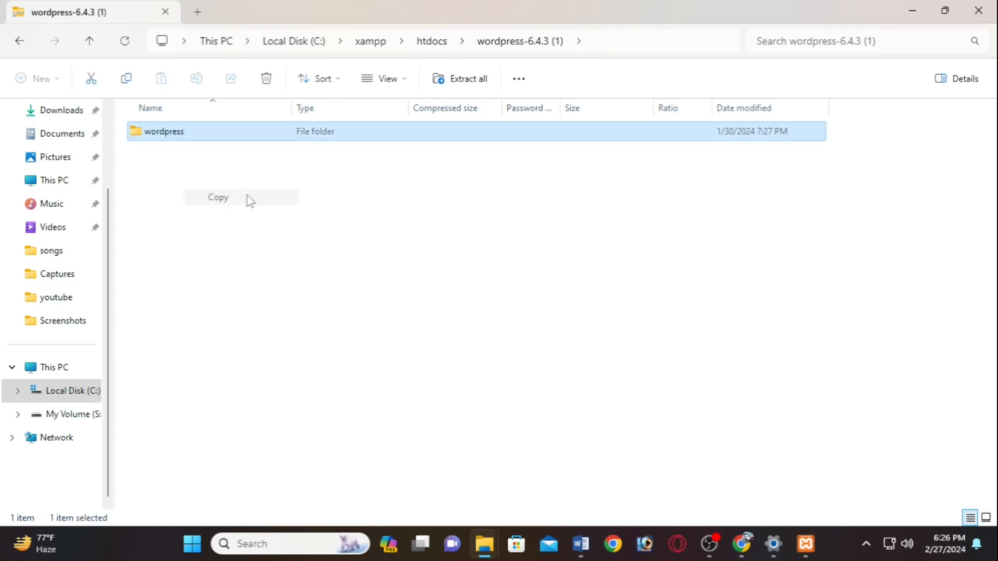
- Paste the wordpress folder into htdocs and bring up its WinRAR options
{"action": "left_click", "coordinate": [16, 42]}
{"action": "right_click", "coordinate": [253, 390]}
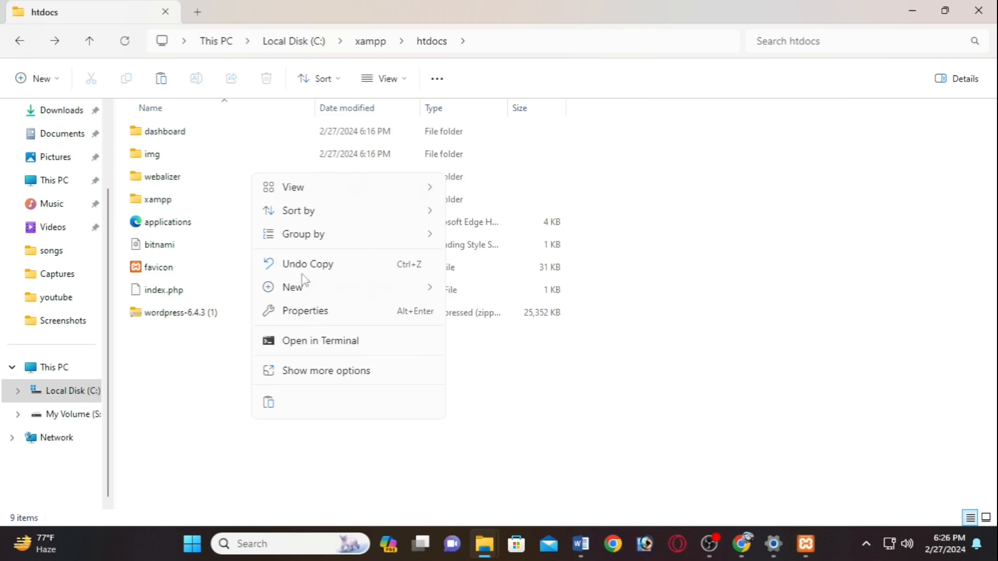
{"action": "left_click", "coordinate": [275, 412]}
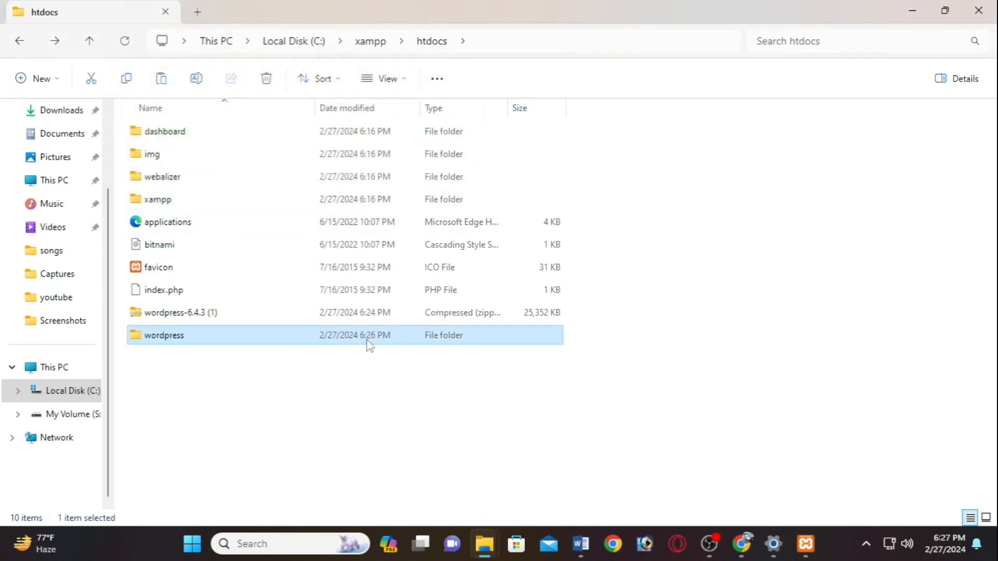
{"action": "right_click", "coordinate": [303, 338]}
{"action": "mouse_move", "coordinate": [403, 398]}
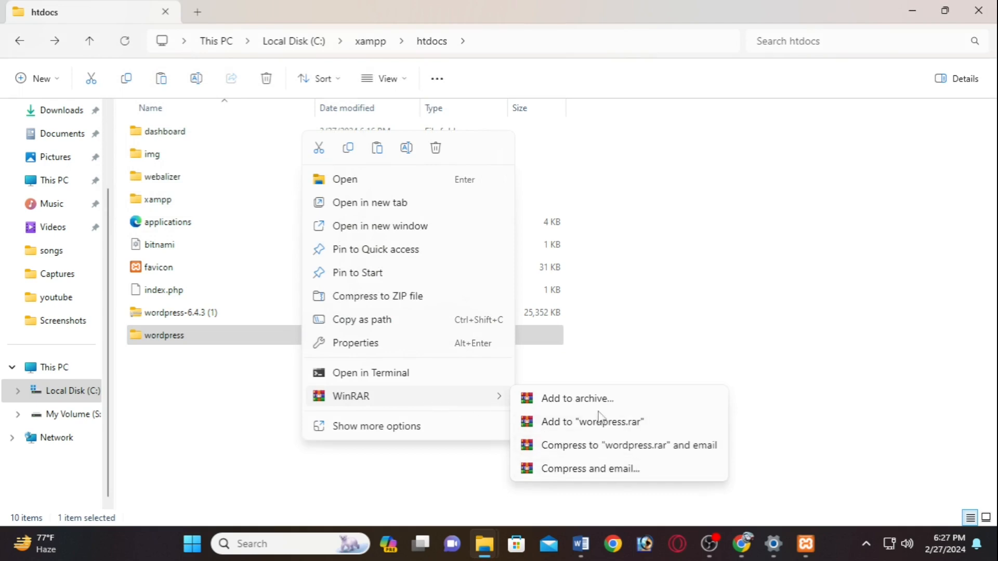
- Dismiss the WinRAR options and recheck the zip's contents before returning to htdocs
{"action": "left_click", "coordinate": [383, 475]}
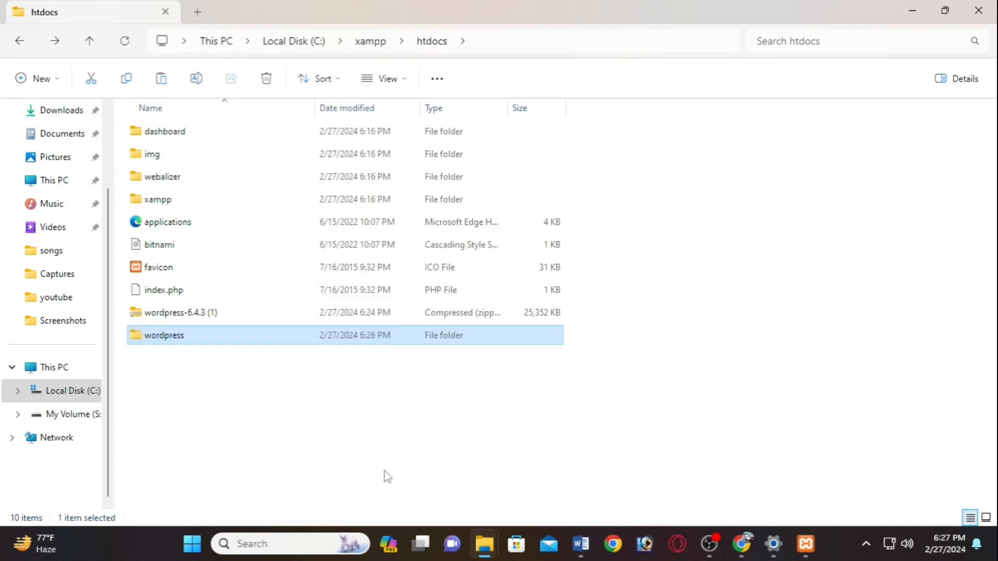
{"action": "double_click", "coordinate": [283, 318]}
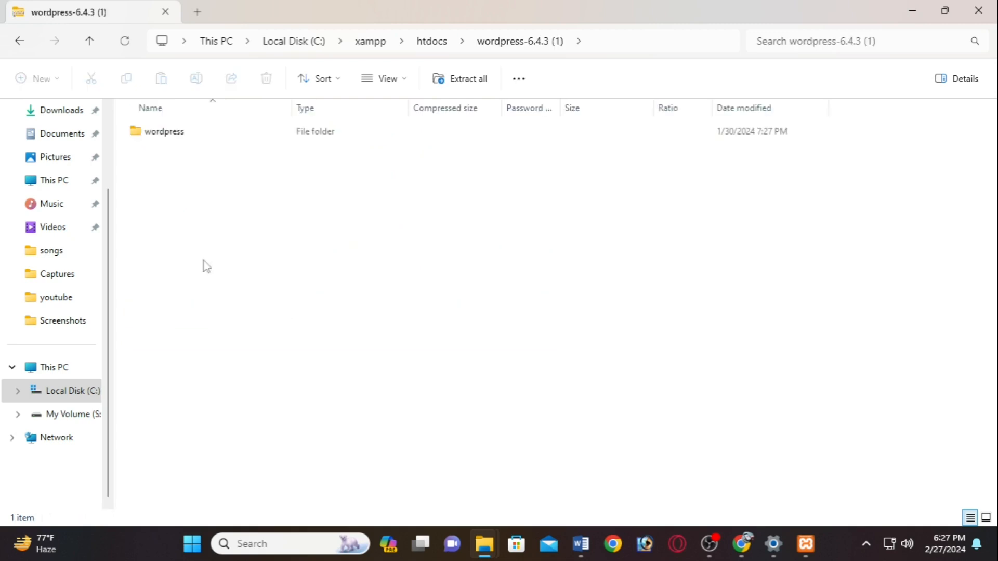
{"action": "double_click", "coordinate": [163, 137]}
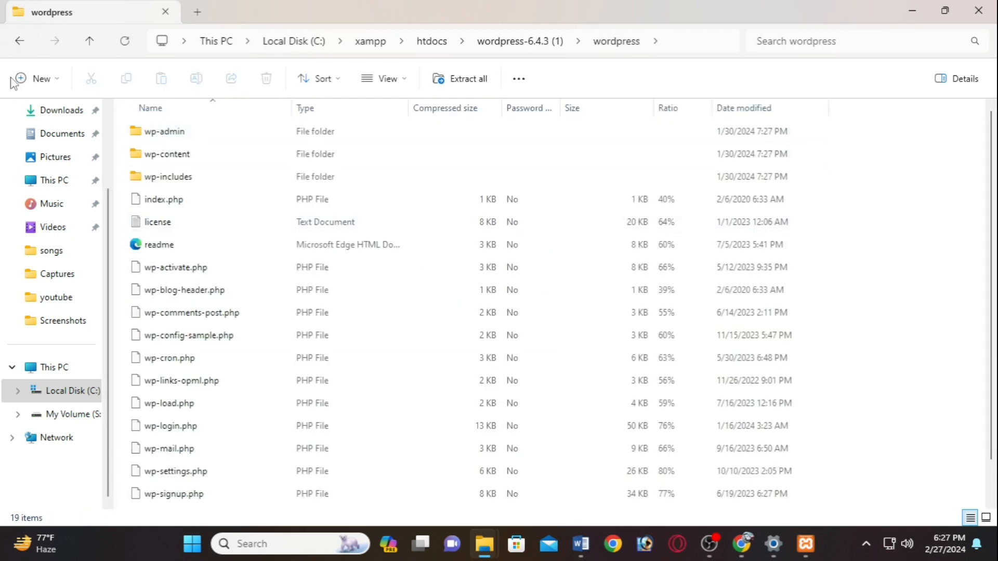
{"action": "left_click", "coordinate": [20, 42]}
{"action": "left_click", "coordinate": [19, 41]}
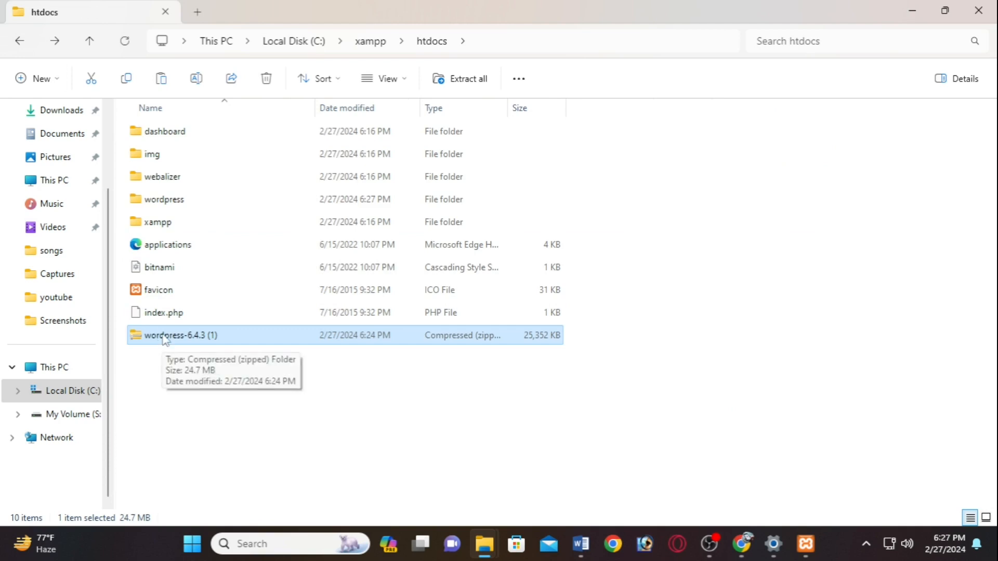
- Delete the wordpress-6.4.3 (1) zip from htdocs
{"action": "left_click", "coordinate": [166, 315]}
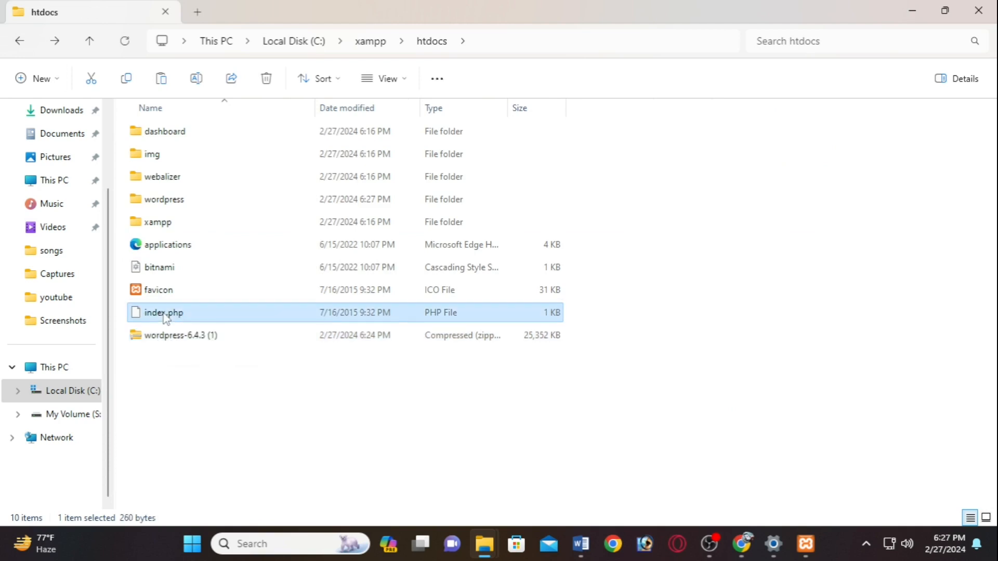
{"action": "left_click", "coordinate": [179, 204]}
{"action": "right_click", "coordinate": [178, 205]}
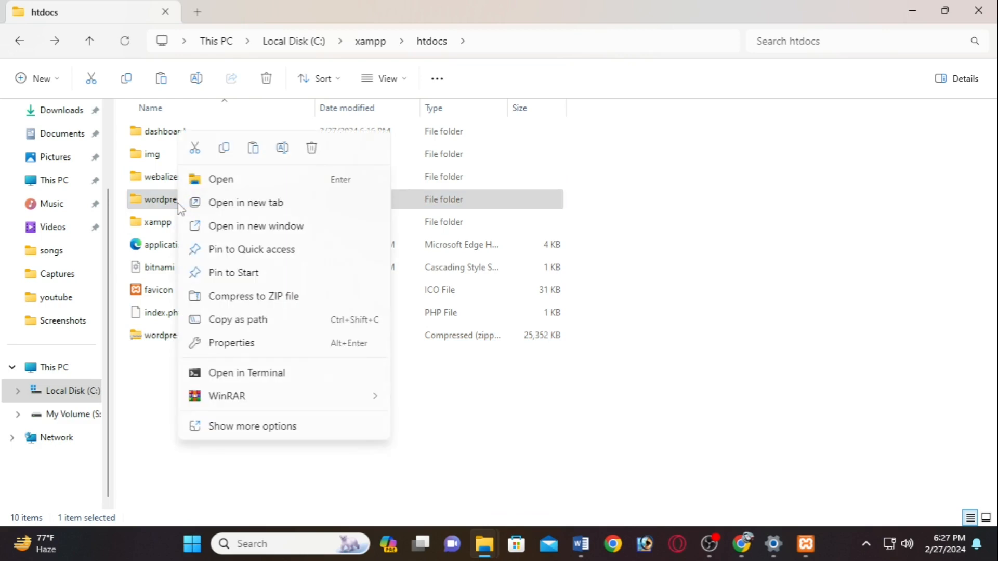
{"action": "left_click", "coordinate": [148, 342]}
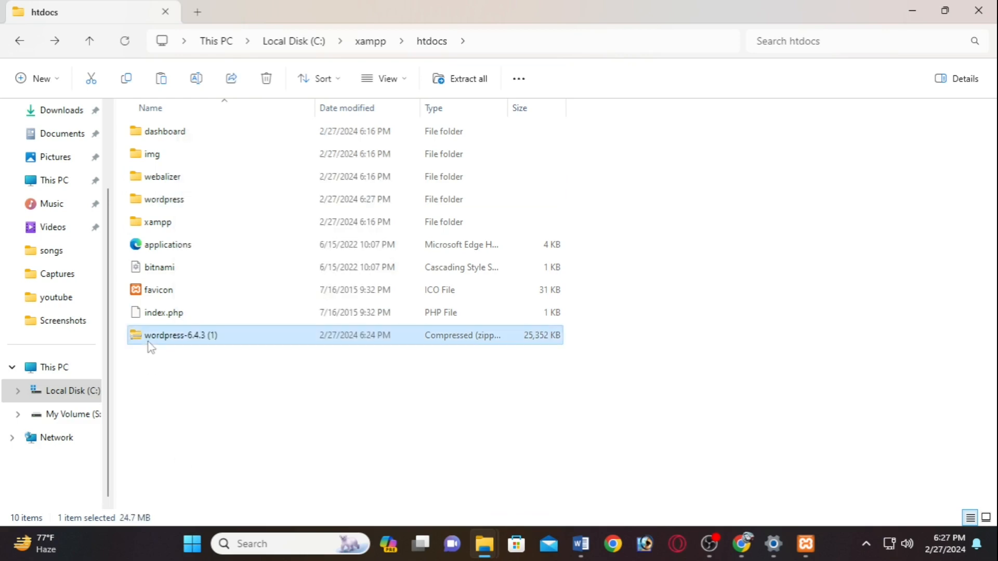
{"action": "right_click", "coordinate": [151, 348]}
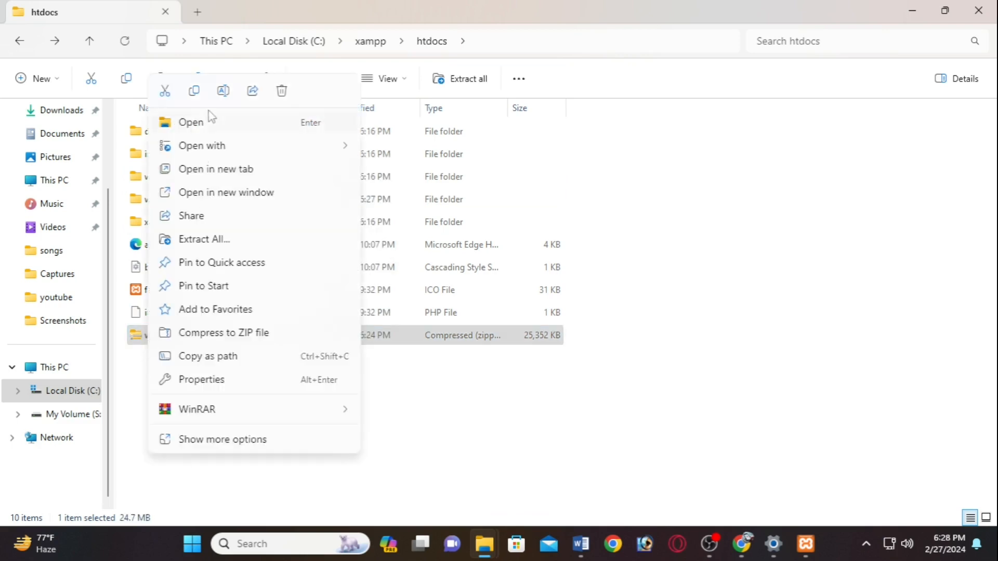
{"action": "left_click", "coordinate": [282, 91]}
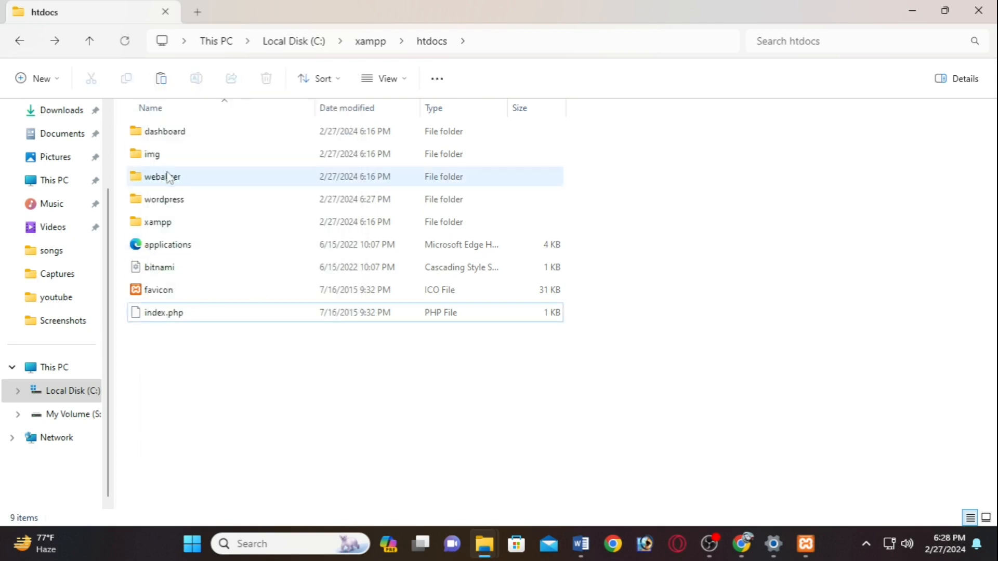
- Open WinRAR's Add to archive for the wordpress folder, then cancel creating wordpress.rar
{"action": "left_click", "coordinate": [189, 206]}
{"action": "right_click", "coordinate": [190, 206]}
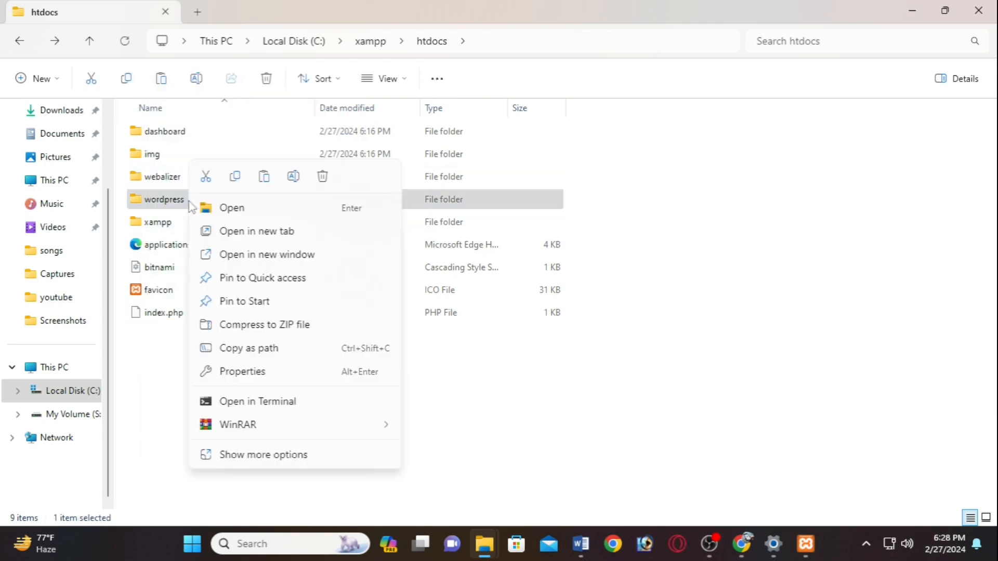
{"action": "mouse_move", "coordinate": [243, 427]}
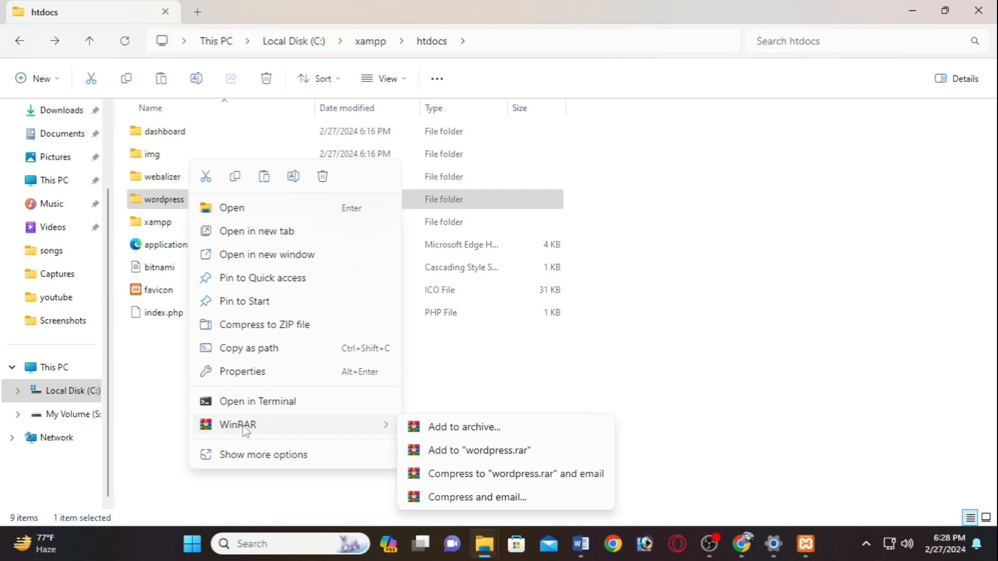
{"action": "left_click", "coordinate": [466, 428]}
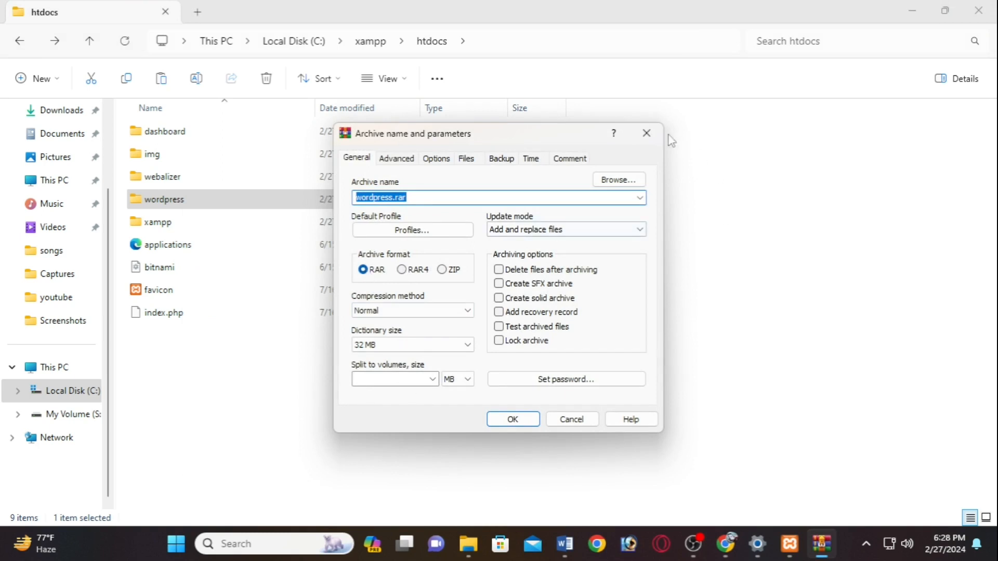
{"action": "left_click", "coordinate": [647, 133]}
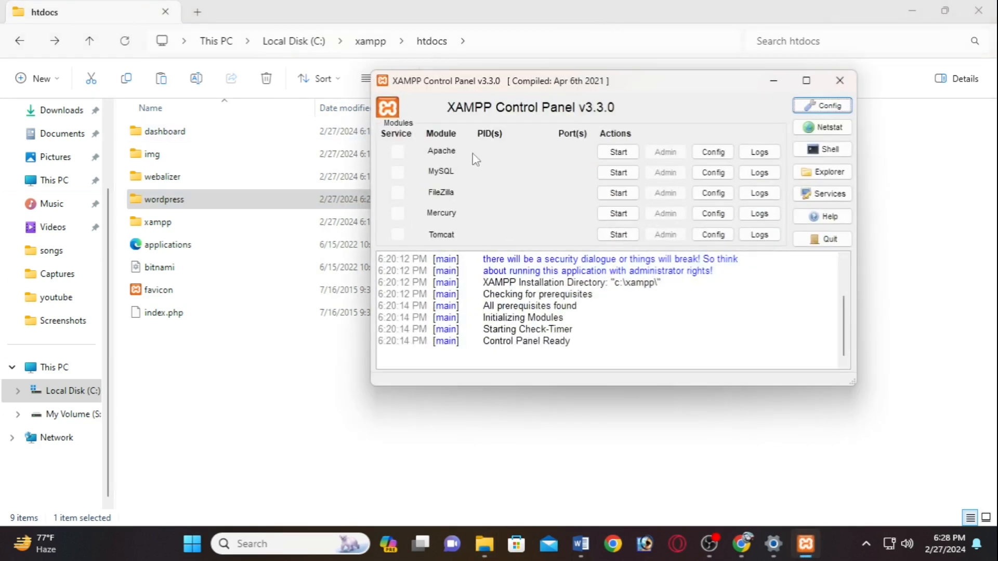
- Start Apache and MySQL, then open phpMyAdmin from MySQL's Admin button
{"action": "left_click", "coordinate": [608, 154]}
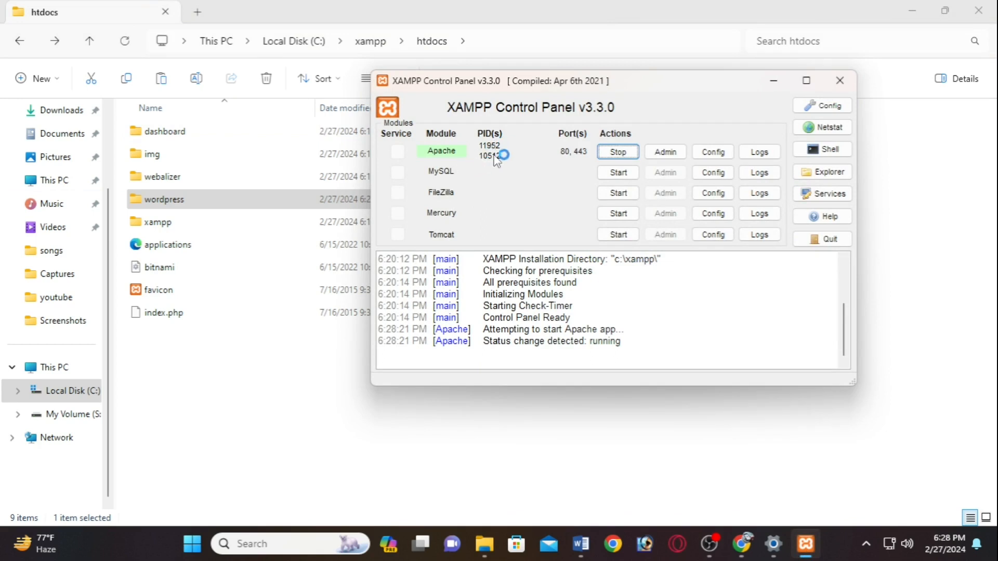
{"action": "left_click", "coordinate": [614, 175]}
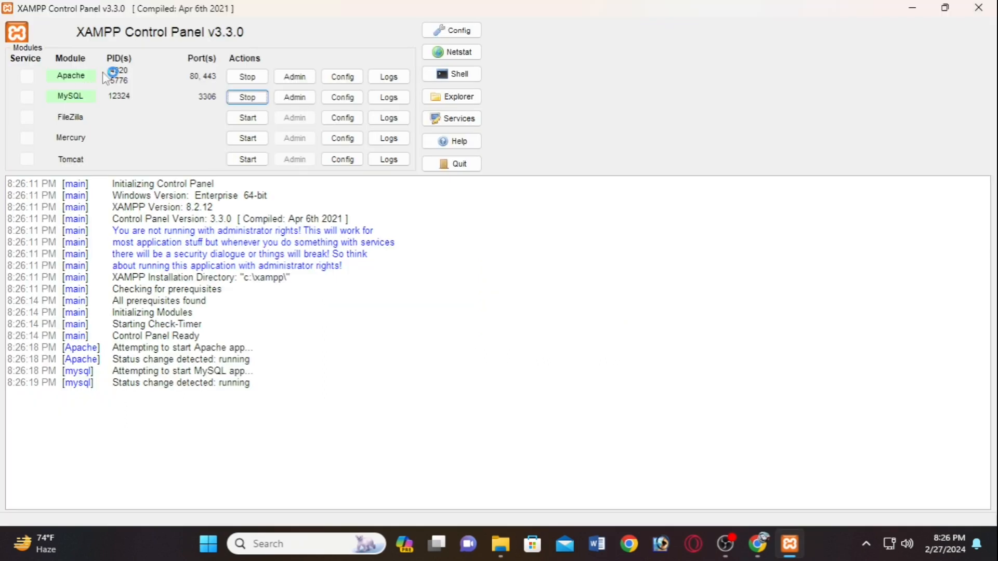
{"action": "left_click", "coordinate": [294, 98]}
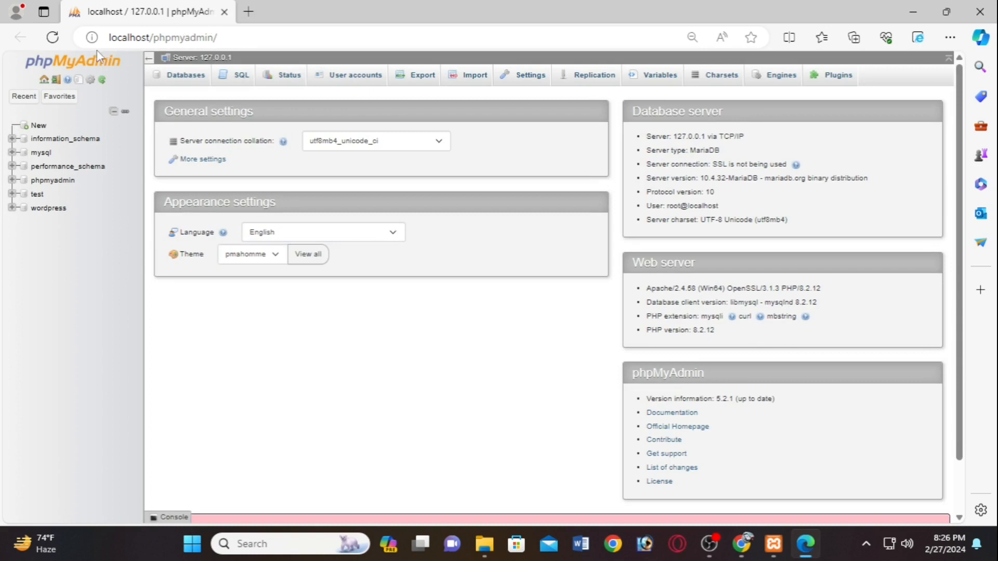
- Try creating a 'wordpress' database in phpMyAdmin (error #1007, already exists), then close Edge
{"action": "left_click", "coordinate": [34, 126]}
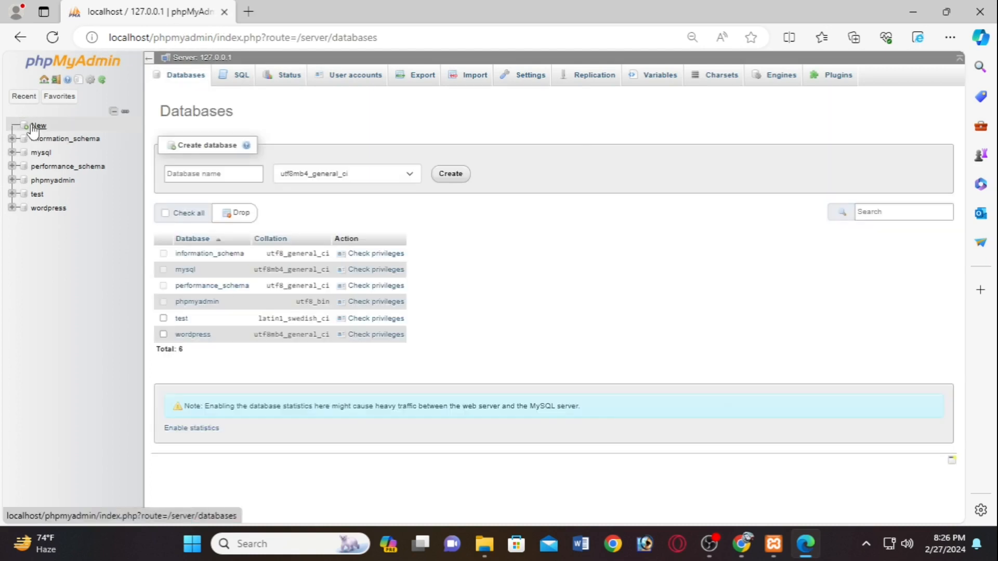
{"action": "left_click", "coordinate": [224, 173]}
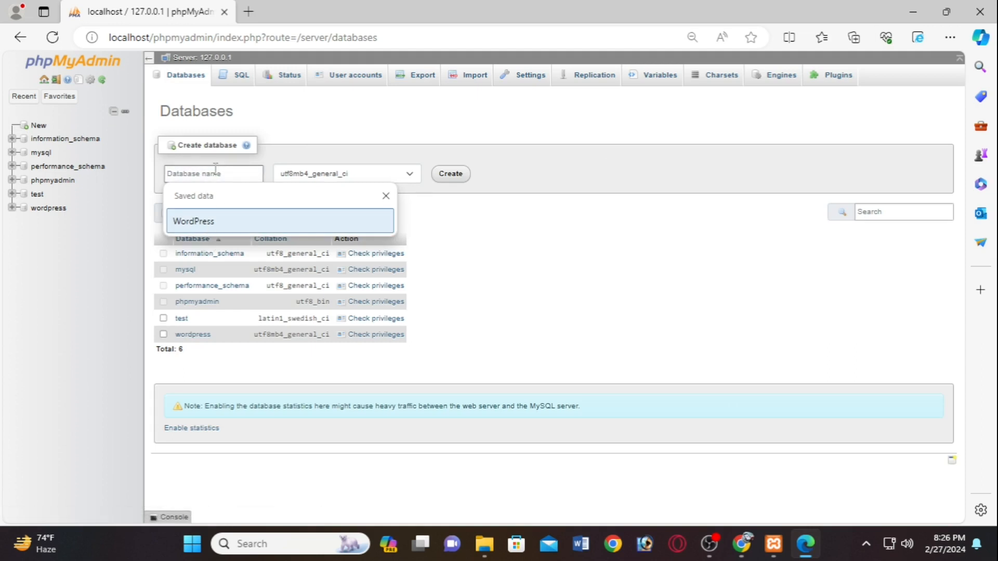
{"action": "type", "text": "w"}
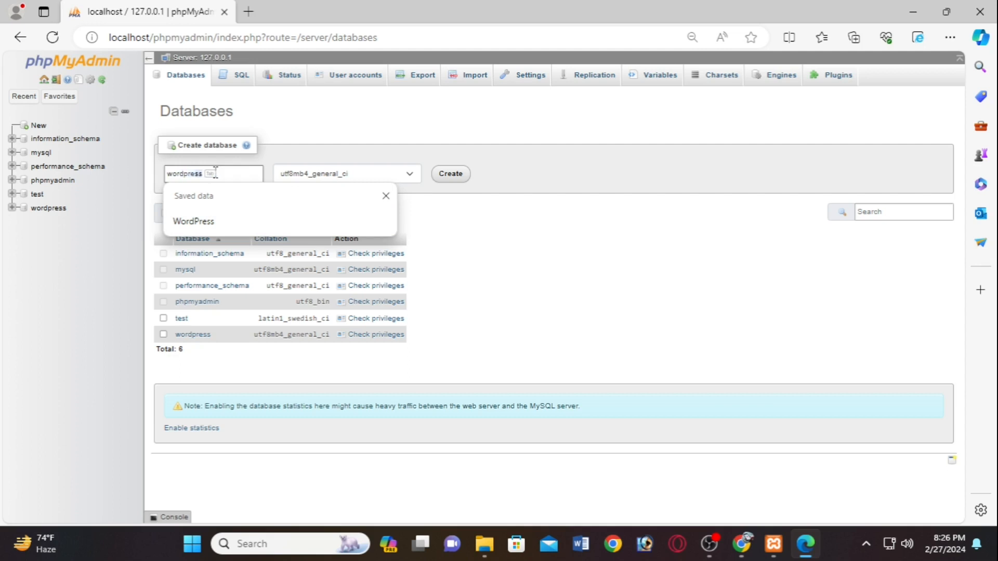
{"action": "type", "text": "ordpress"}
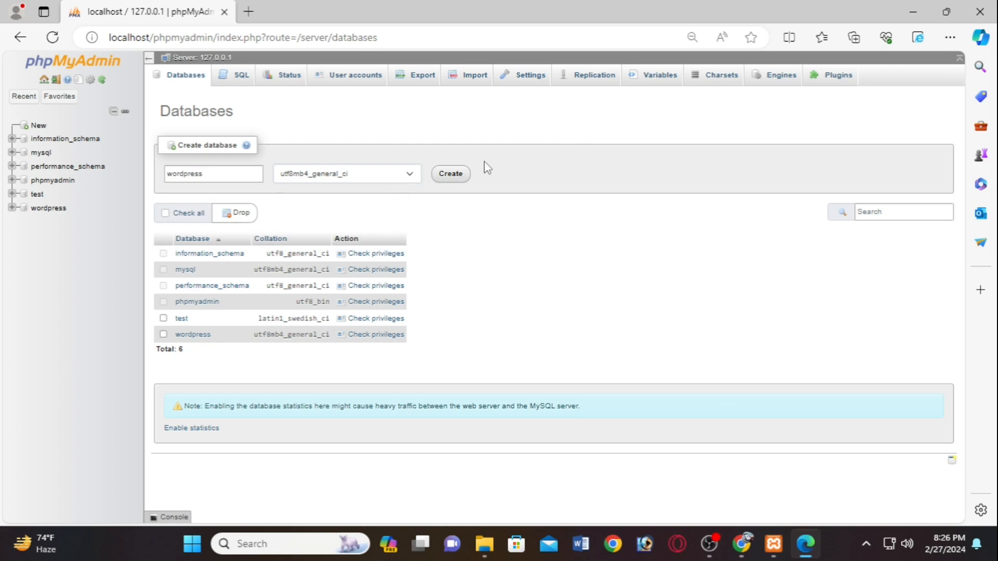
{"action": "left_click", "coordinate": [450, 174]}
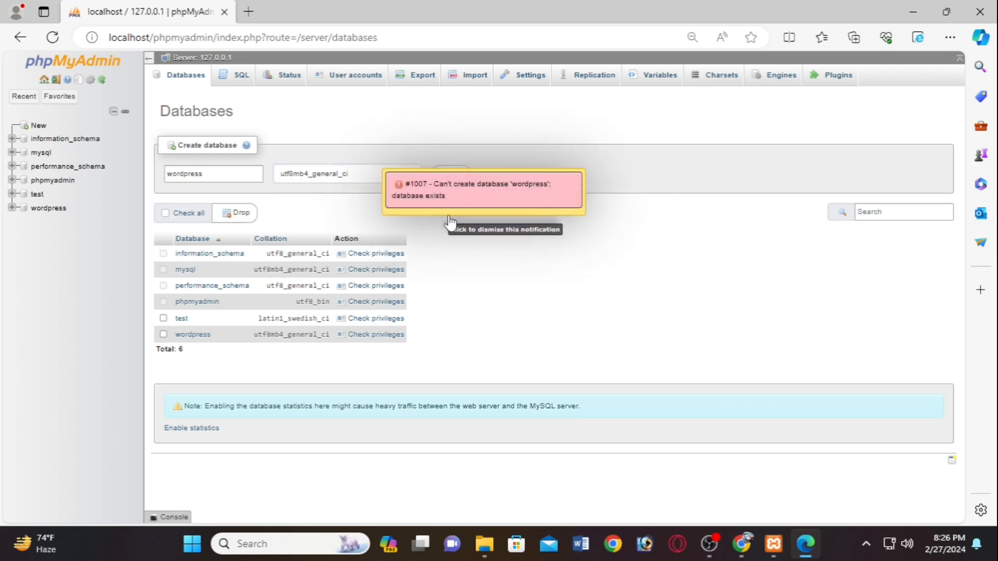
{"action": "left_click", "coordinate": [981, 10]}
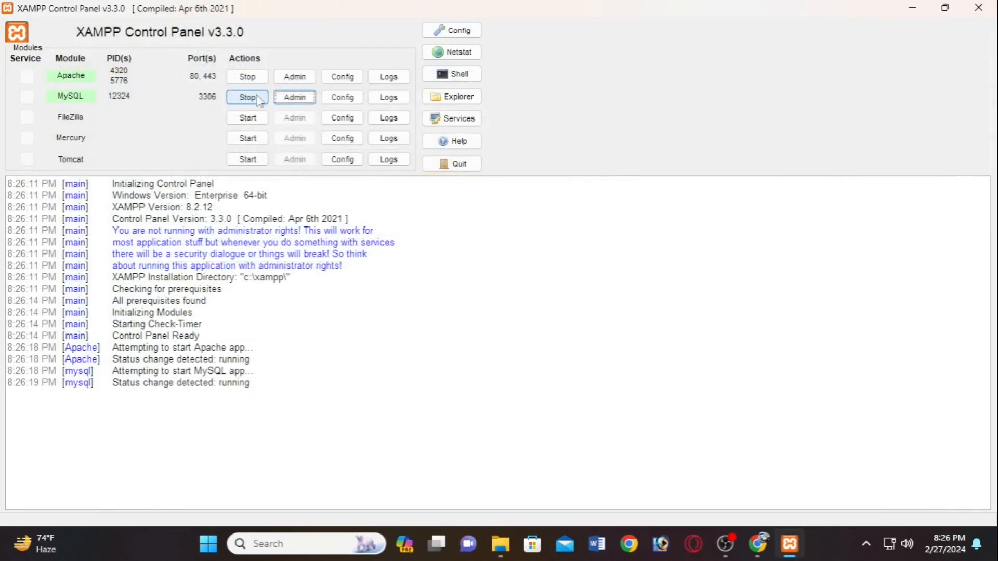
- Minimize XAMPP, close the wordpress folder window, and bring Chrome back maximized
{"action": "left_click", "coordinate": [911, 7]}
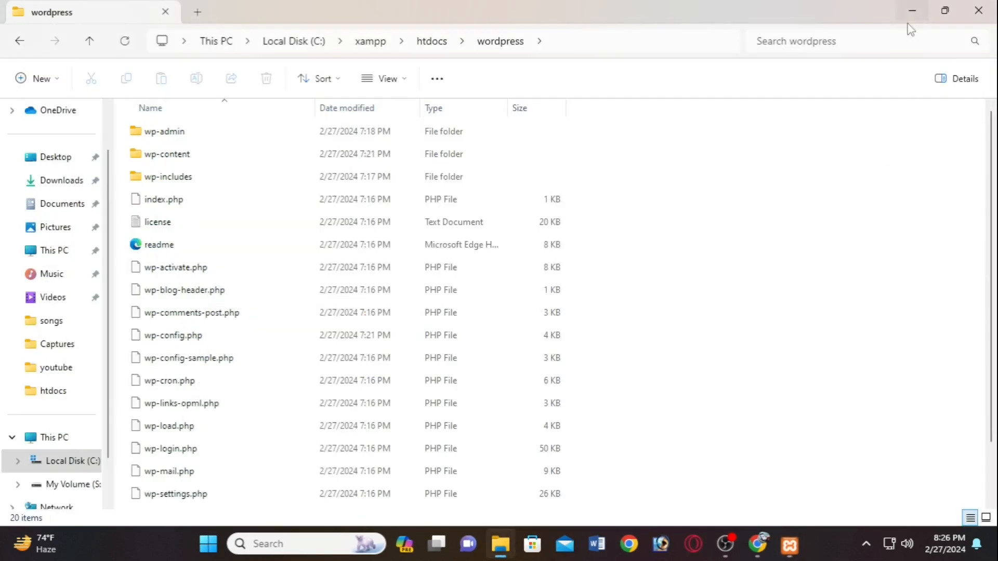
{"action": "left_click", "coordinate": [978, 10]}
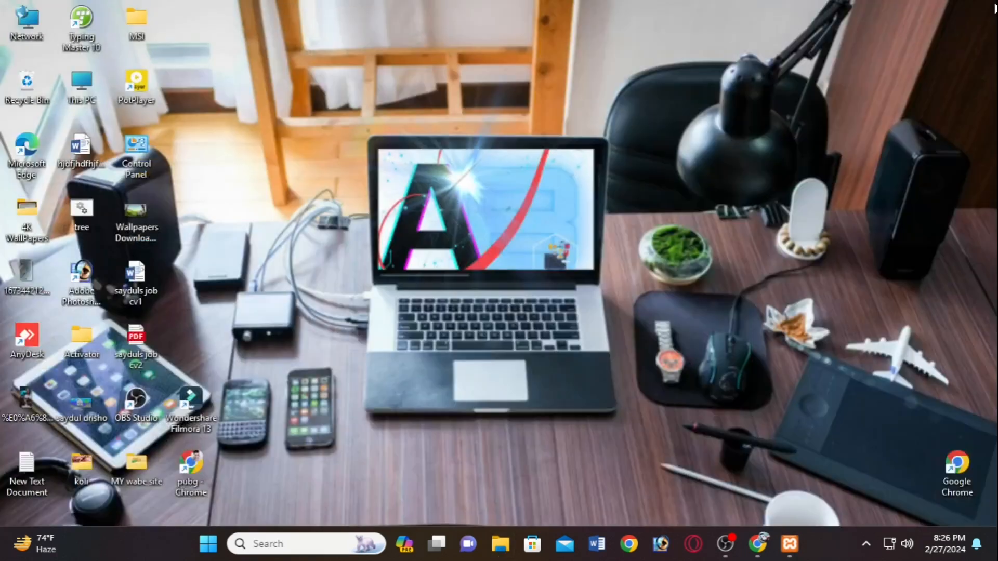
{"action": "left_click", "coordinate": [757, 544]}
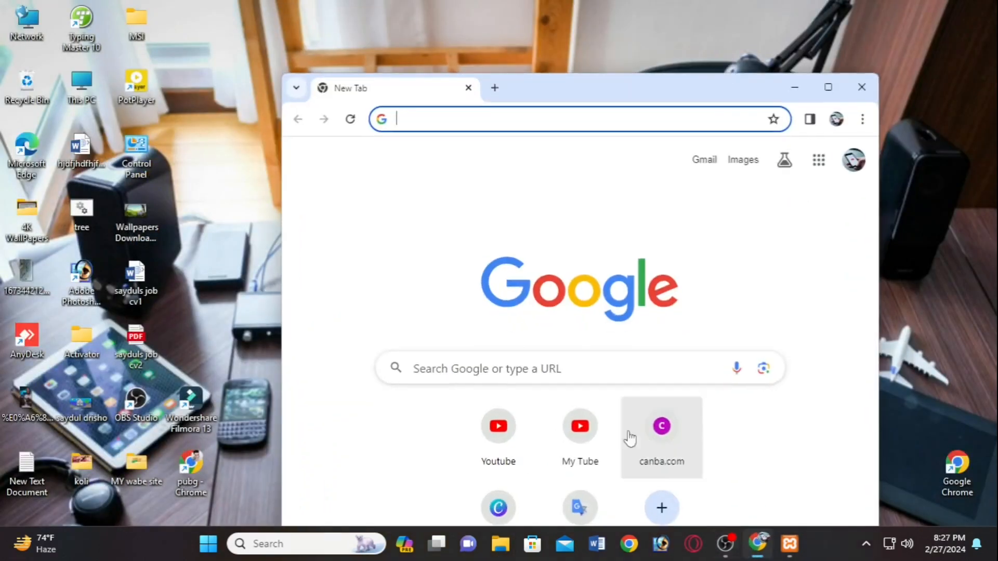
{"action": "double_click", "coordinate": [713, 98]}
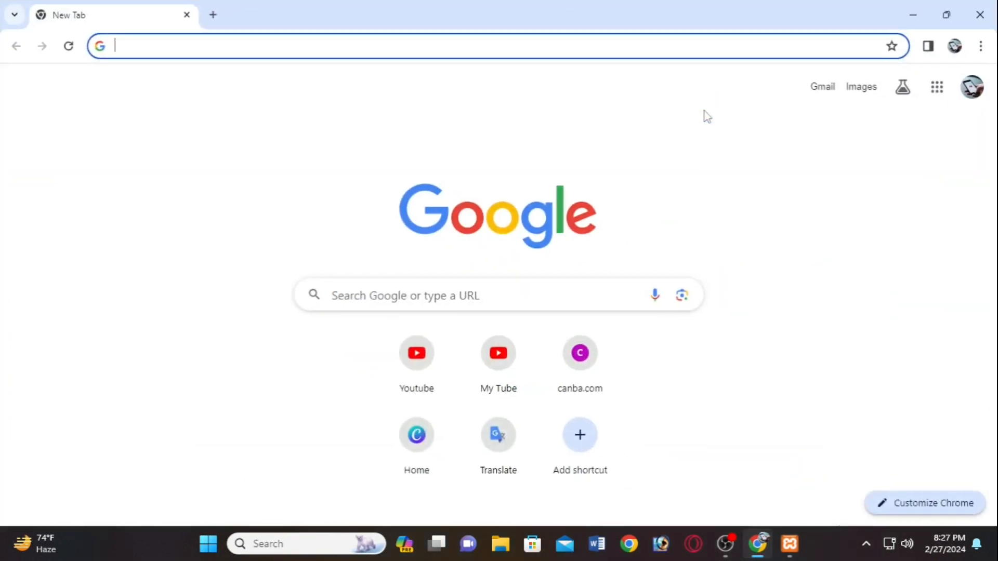
- Enter localhost/wordpress in Chrome's address bar, fixing the typo
{"action": "left_click", "coordinate": [480, 50]}
{"action": "type", "text": "local"}
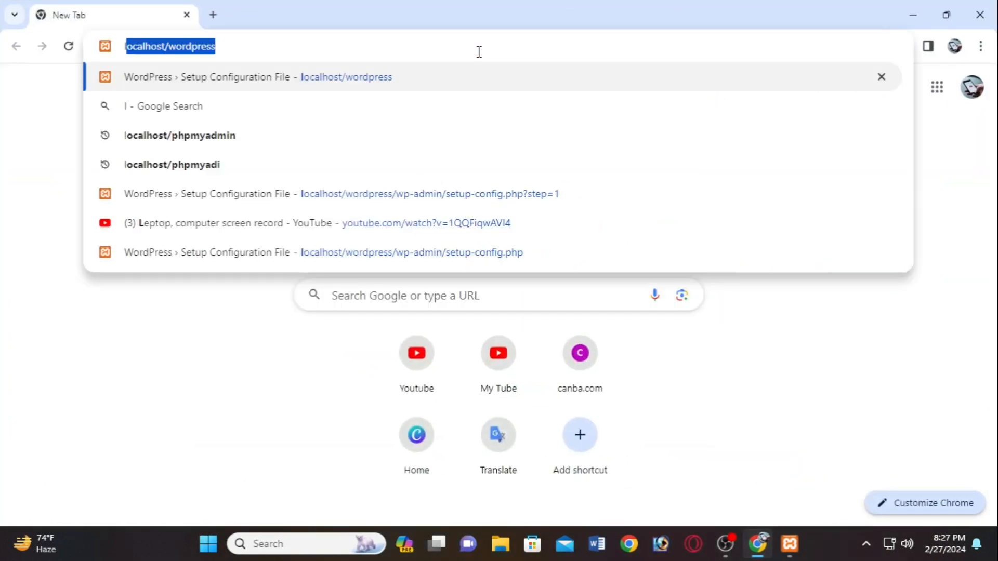
{"action": "type", "text": "ho"}
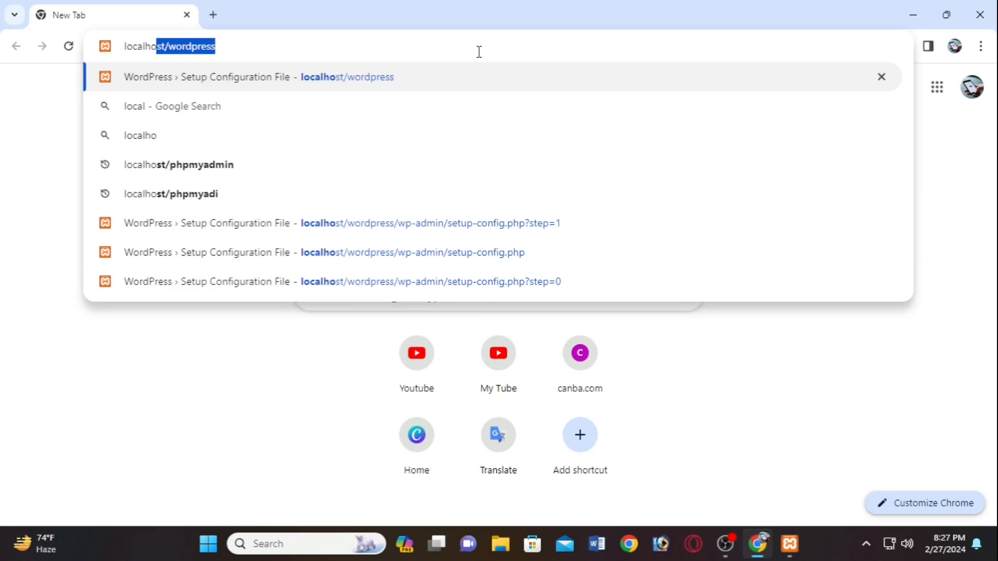
{"action": "type", "text": "st/world"}
{"action": "key", "text": "BackSpace"}
{"action": "key", "text": "BackSpace"}
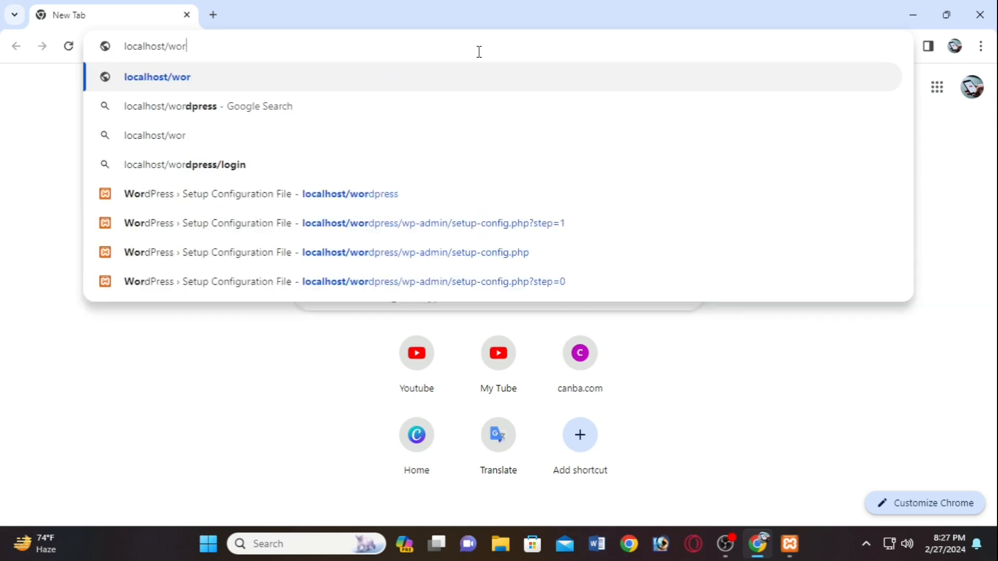
{"action": "type", "text": "dpress"}
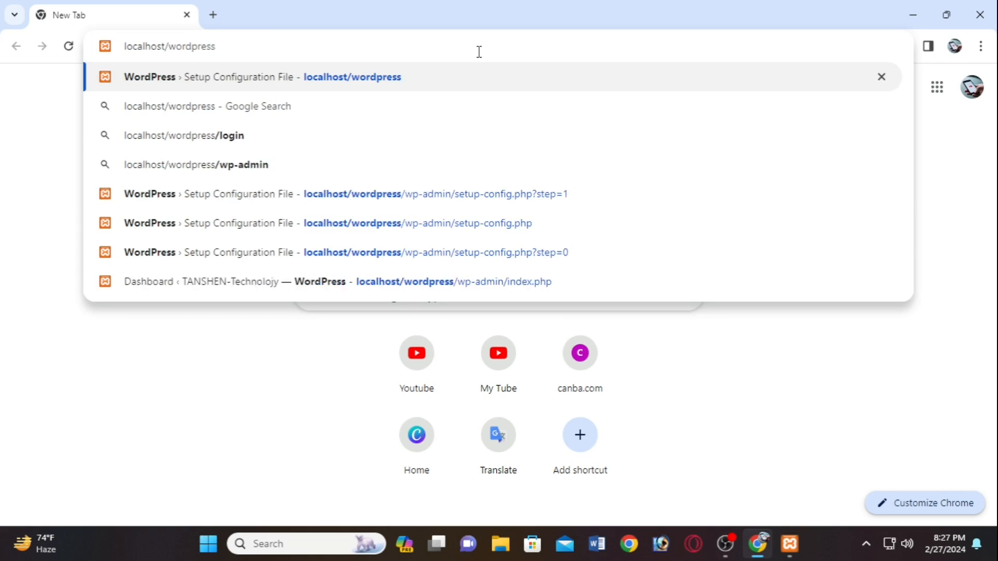
- Load localhost/wordpress and get to the WordPress installation form
{"action": "key", "text": "Return"}
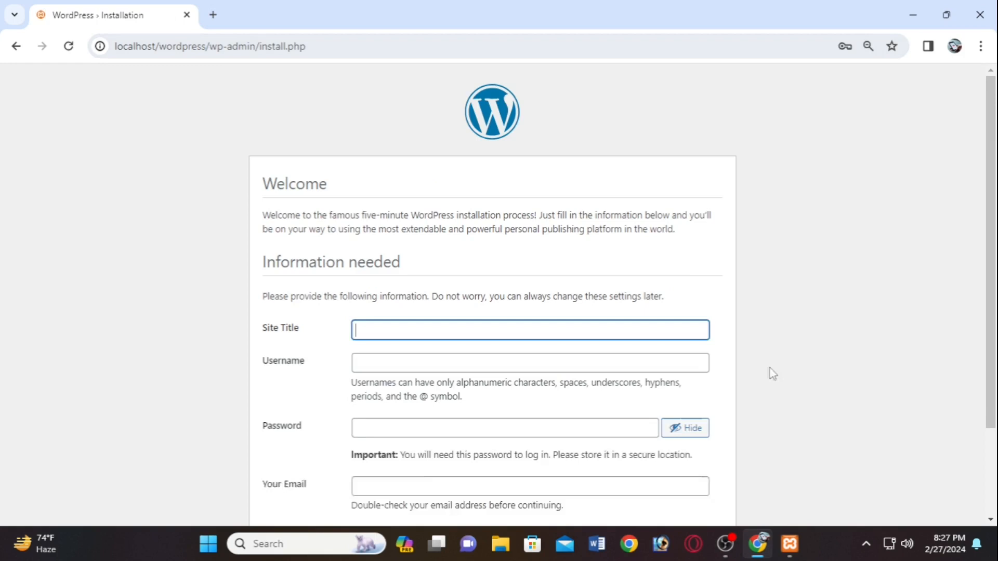
{"action": "scroll", "coordinate": [380, 328], "scroll_direction": "down", "scroll_amount": 1}
{"action": "scroll", "coordinate": [379, 321], "scroll_direction": "down", "scroll_amount": 1}
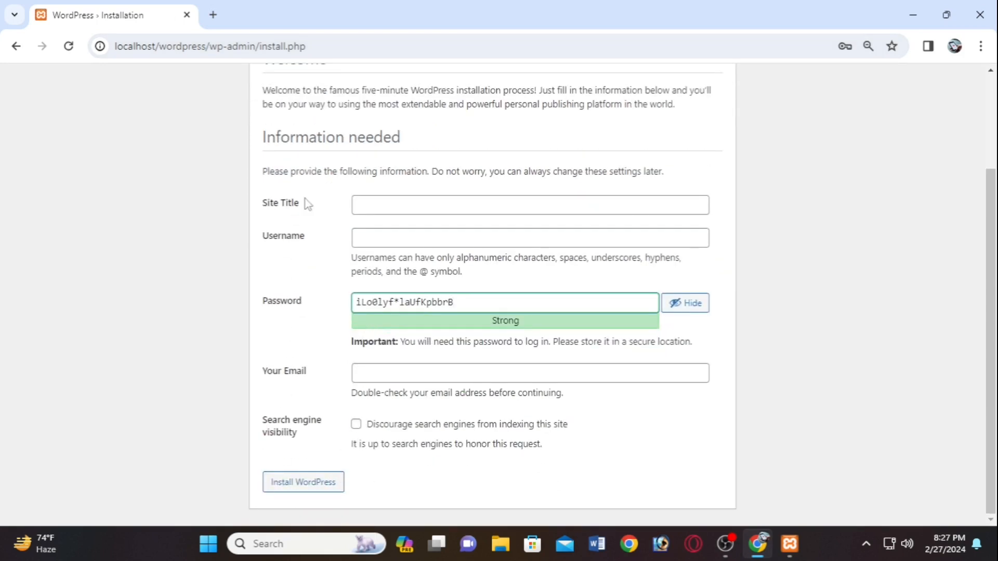
{"action": "scroll", "coordinate": [296, 293], "scroll_direction": "up", "scroll_amount": 2}
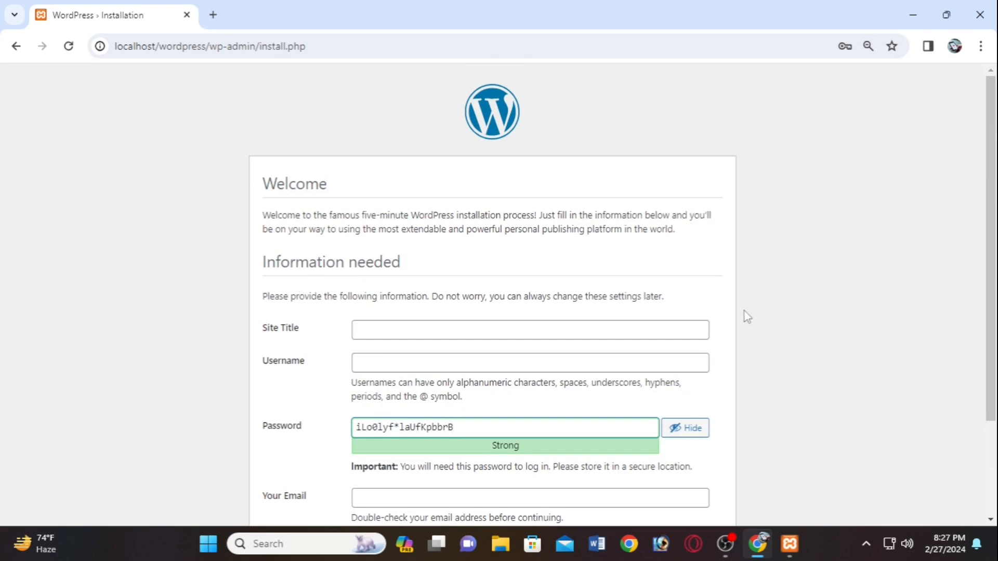
{"action": "scroll", "coordinate": [554, 309], "scroll_direction": "down", "scroll_amount": 2}
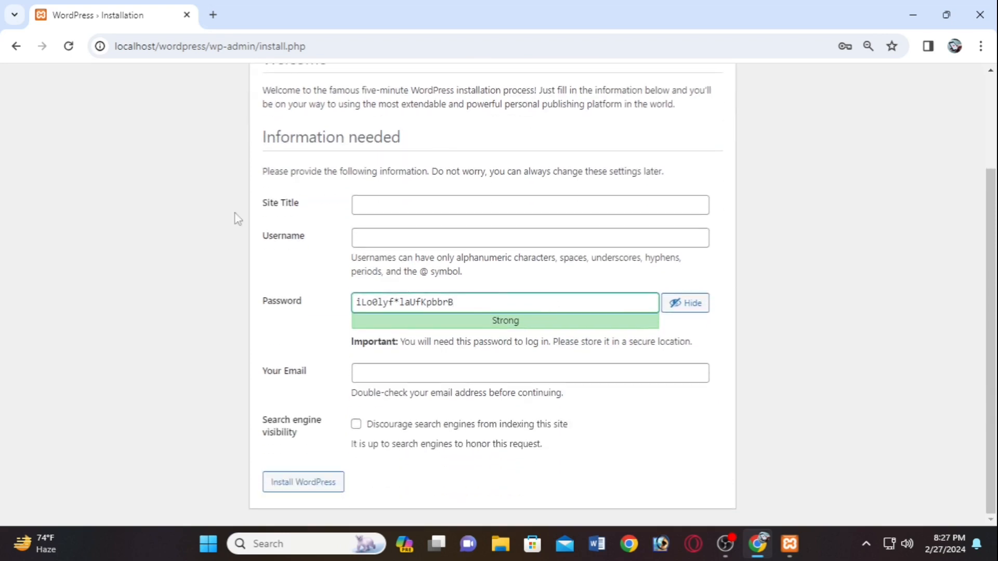
{"action": "left_click", "coordinate": [16, 47]}
{"action": "left_click", "coordinate": [42, 47]}
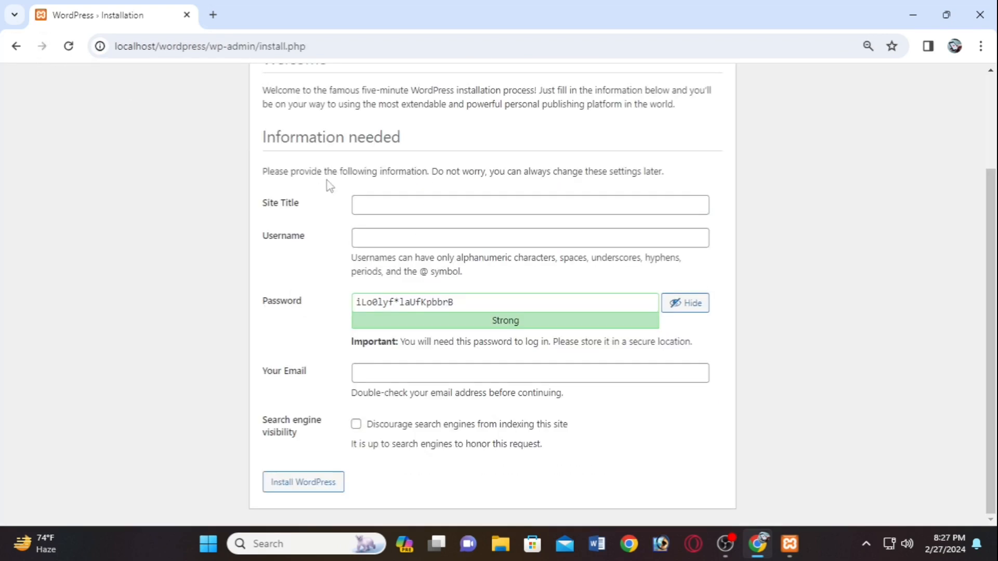
- Set Site Title to 'Bihas' and enter the admin username on the install form
{"action": "left_click", "coordinate": [411, 204]}
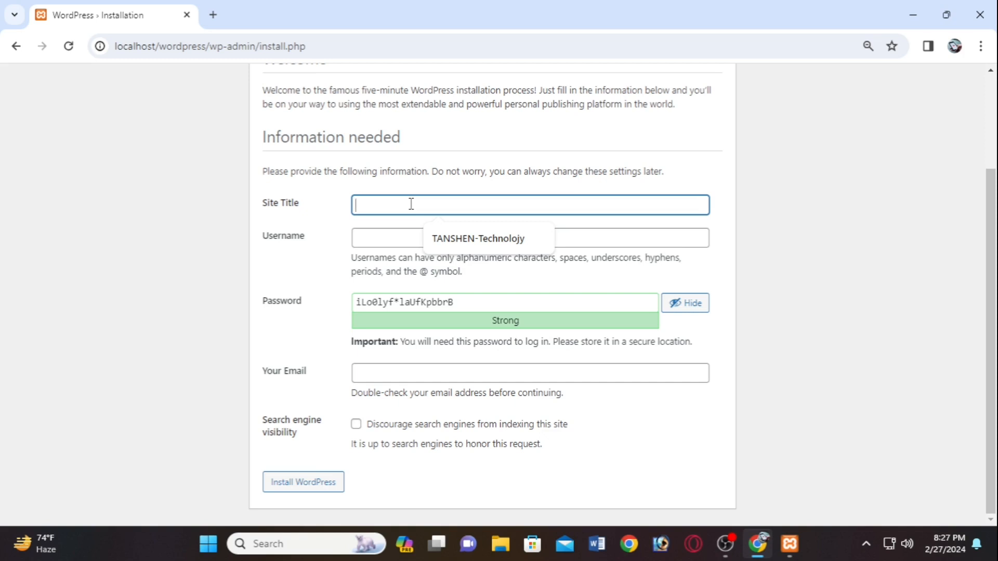
{"action": "type", "text": "Bi"}
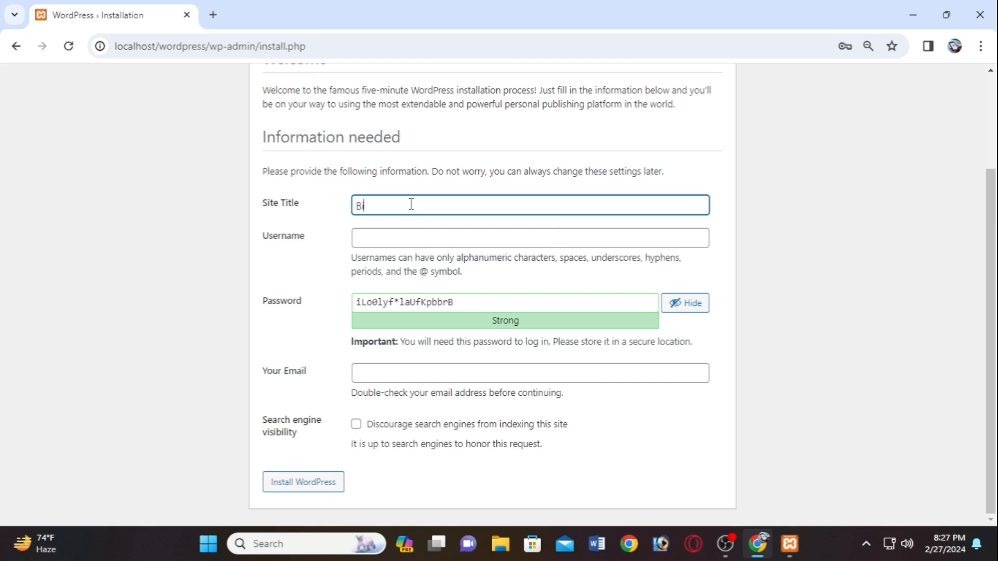
{"action": "type", "text": "has"}
{"action": "left_click", "coordinate": [395, 236]}
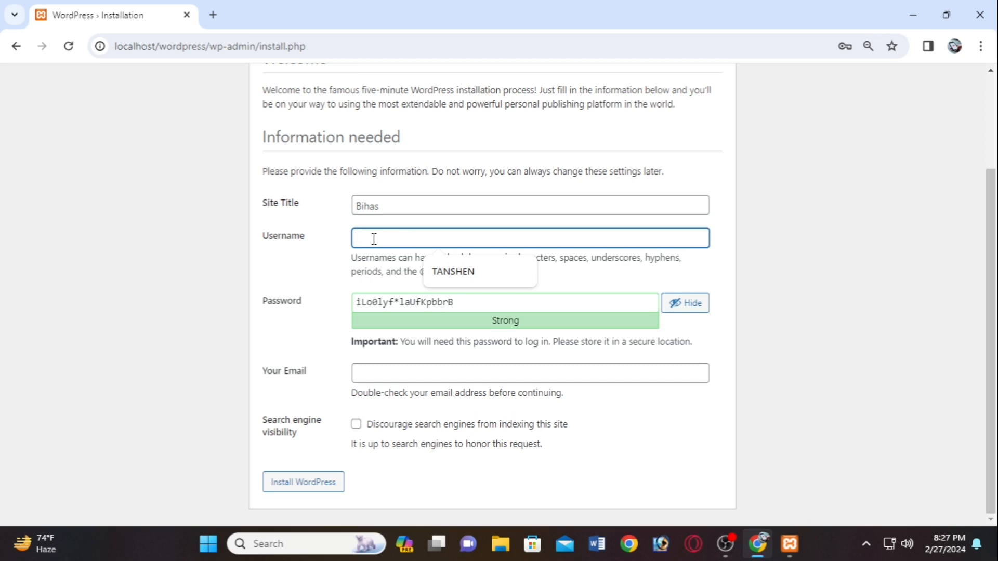
{"action": "type", "text": "b"}
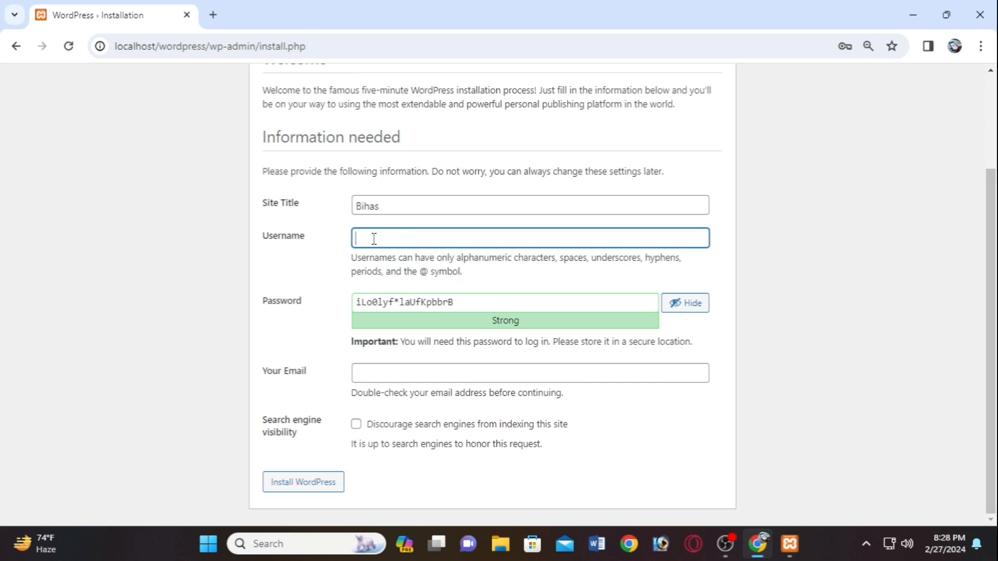
{"action": "type", "text": "ihas"}
{"action": "left_click", "coordinate": [454, 301]}
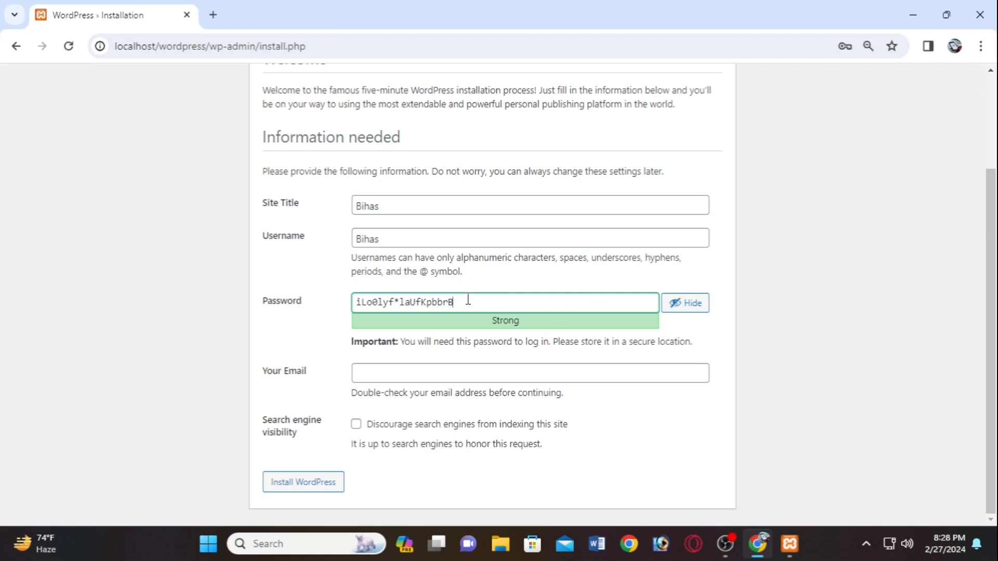
- Replace the generated password with a short, very weak password
{"action": "left_click_drag", "start_coordinate": [460, 301], "coordinate": [348, 306]}
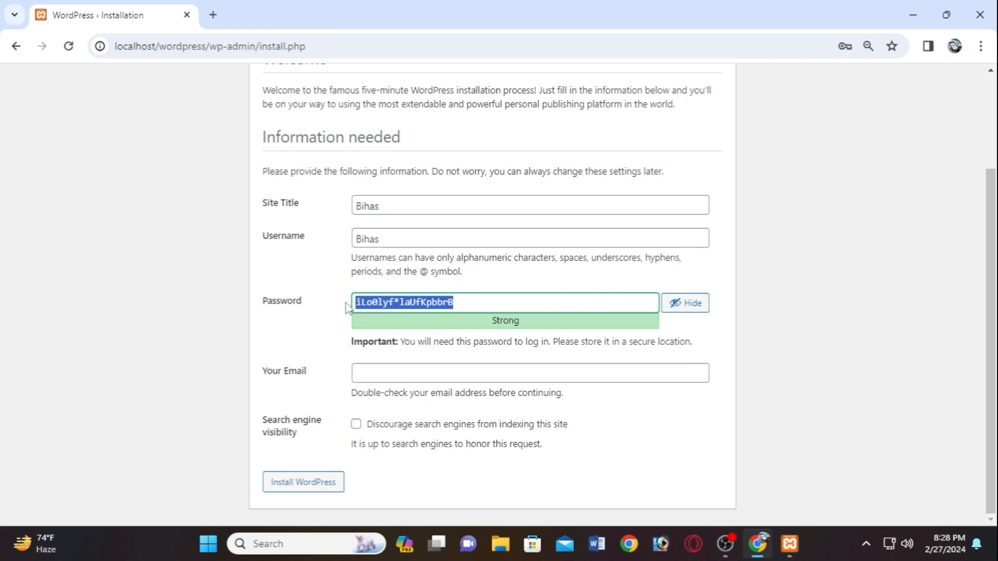
{"action": "key", "text": "BackSpace"}
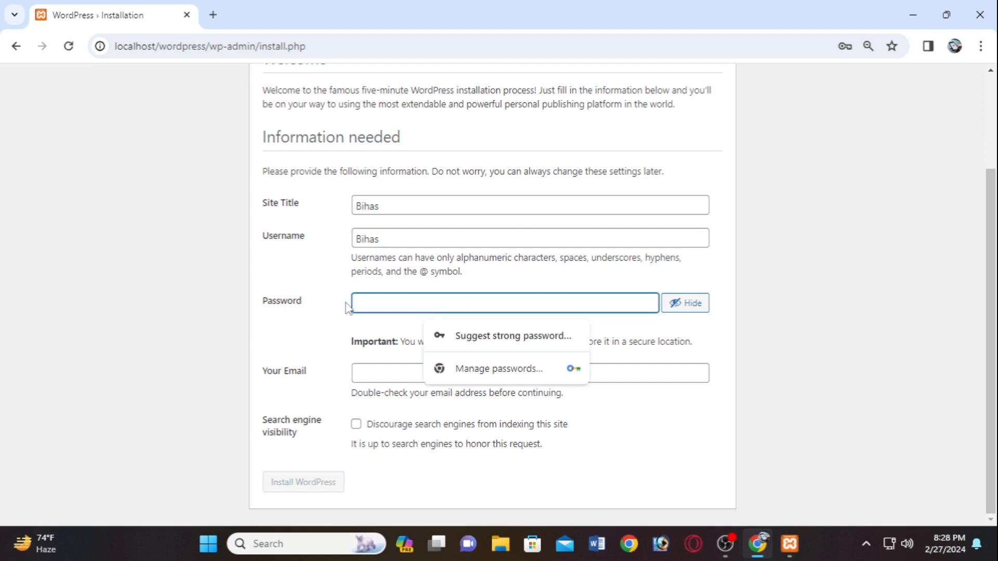
{"action": "type", "text": "admin"}
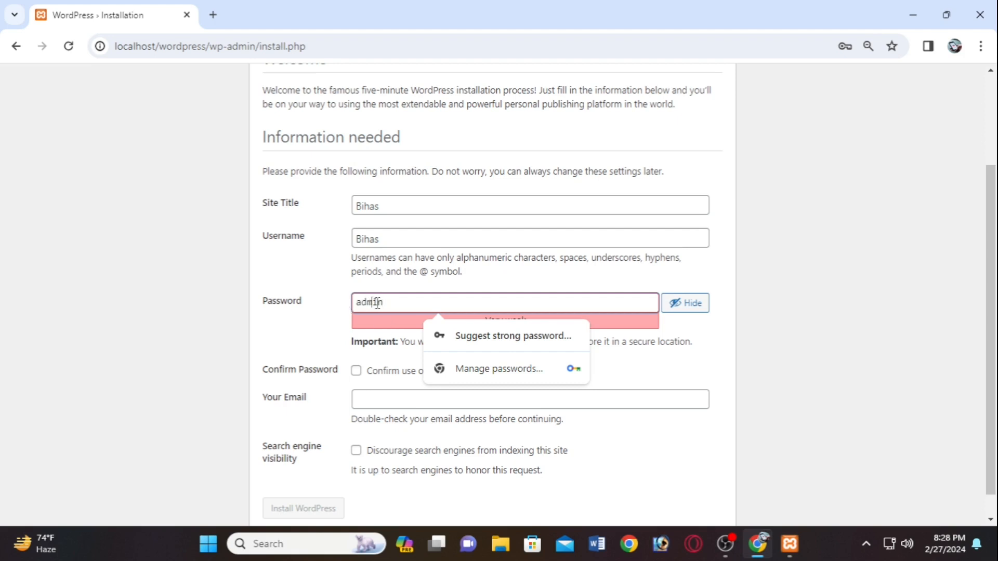
{"action": "scroll", "coordinate": [558, 299], "scroll_direction": "down", "scroll_amount": 1}
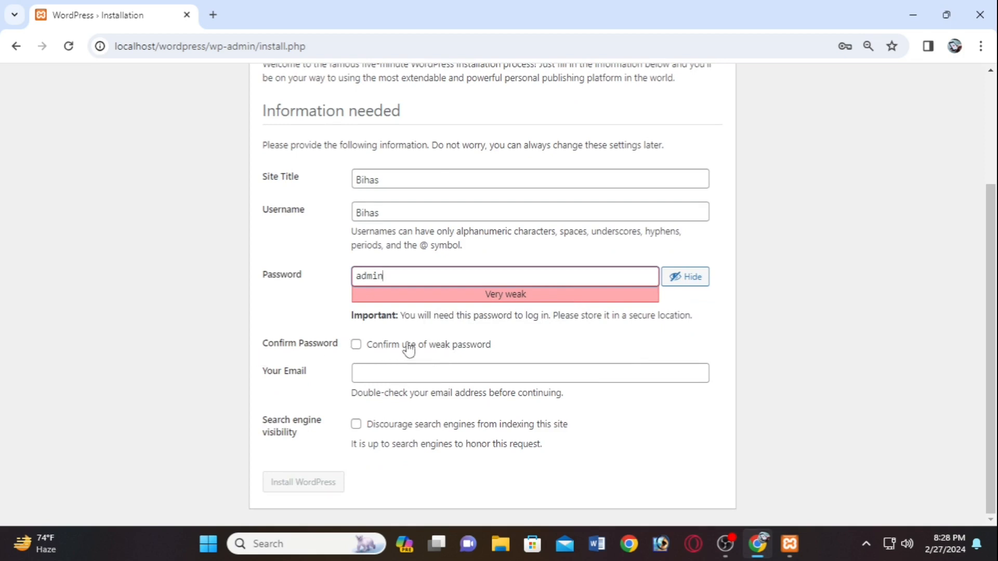
{"action": "double_click", "coordinate": [401, 279]}
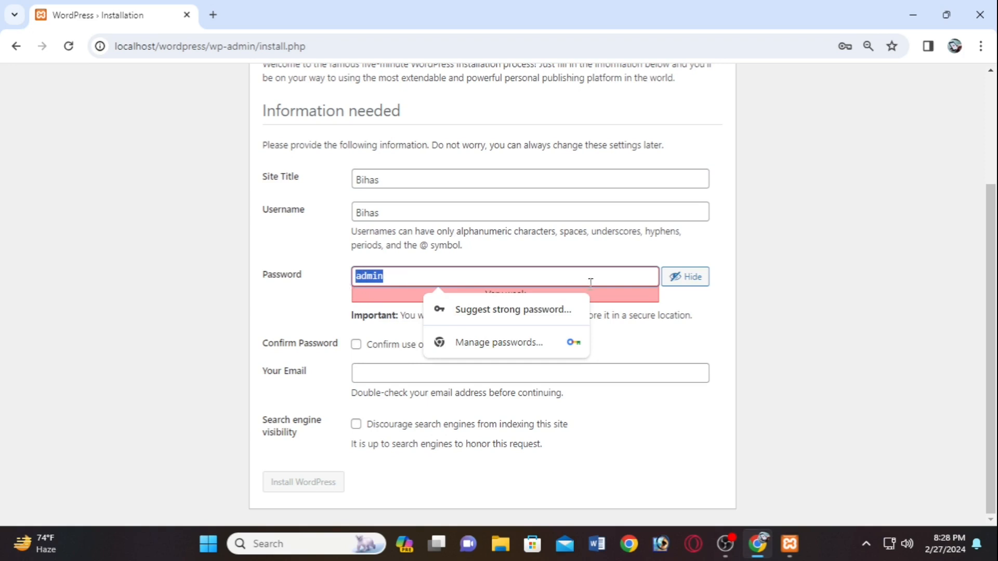
{"action": "left_click", "coordinate": [484, 295]}
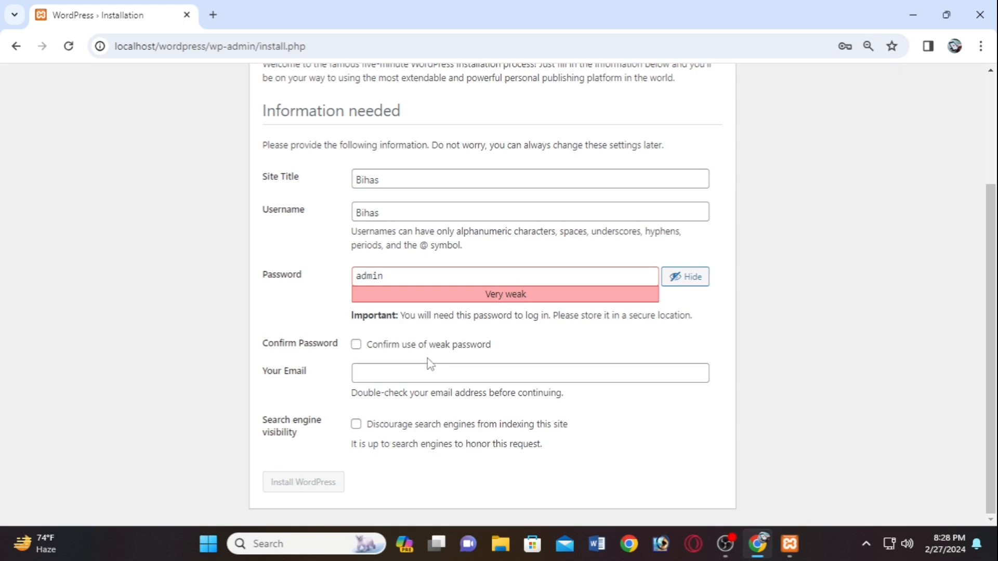
- Tick 'Confirm use of weak password' and enter the admin email address
{"action": "left_click", "coordinate": [409, 377]}
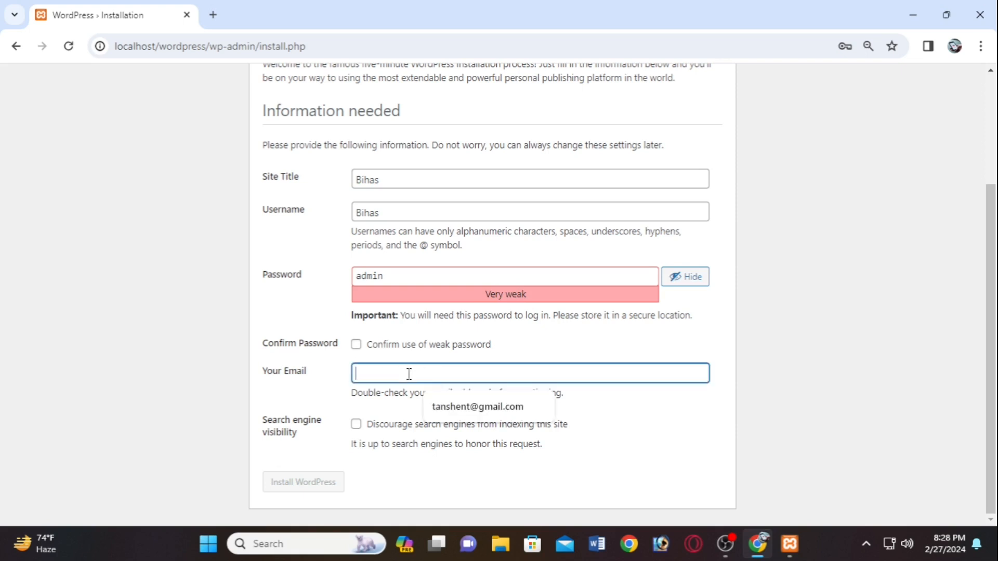
{"action": "left_click", "coordinate": [358, 347]}
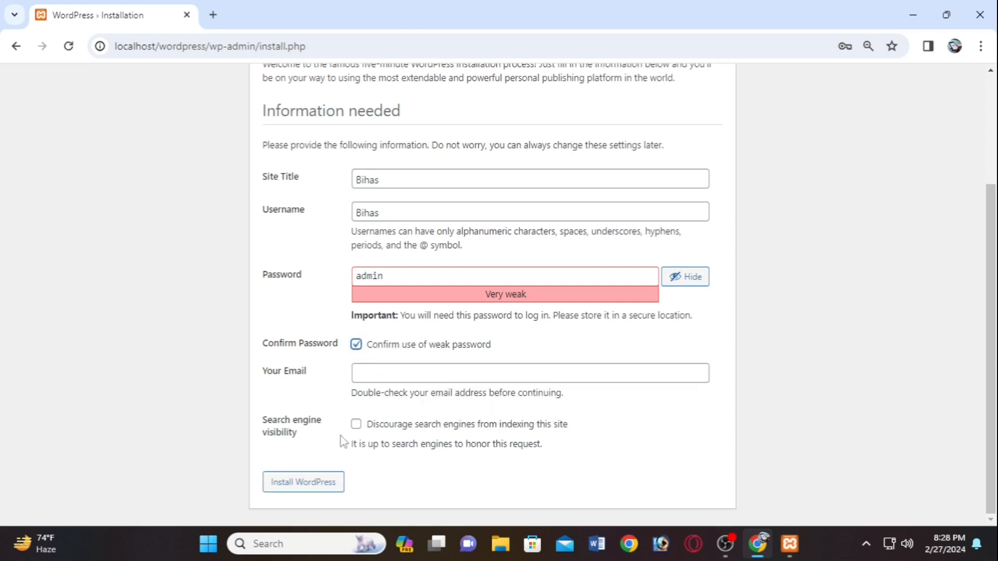
{"action": "left_click", "coordinate": [392, 374]}
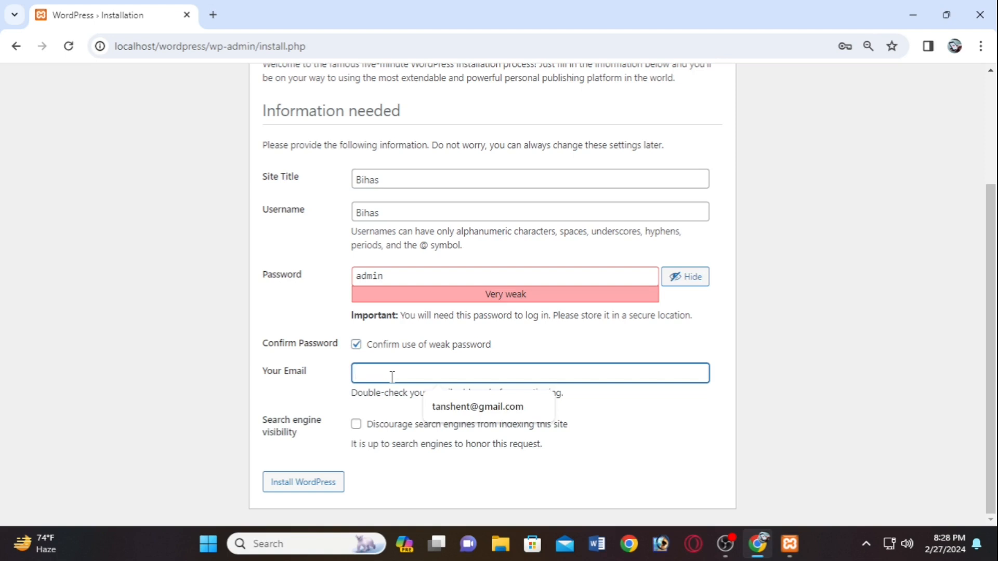
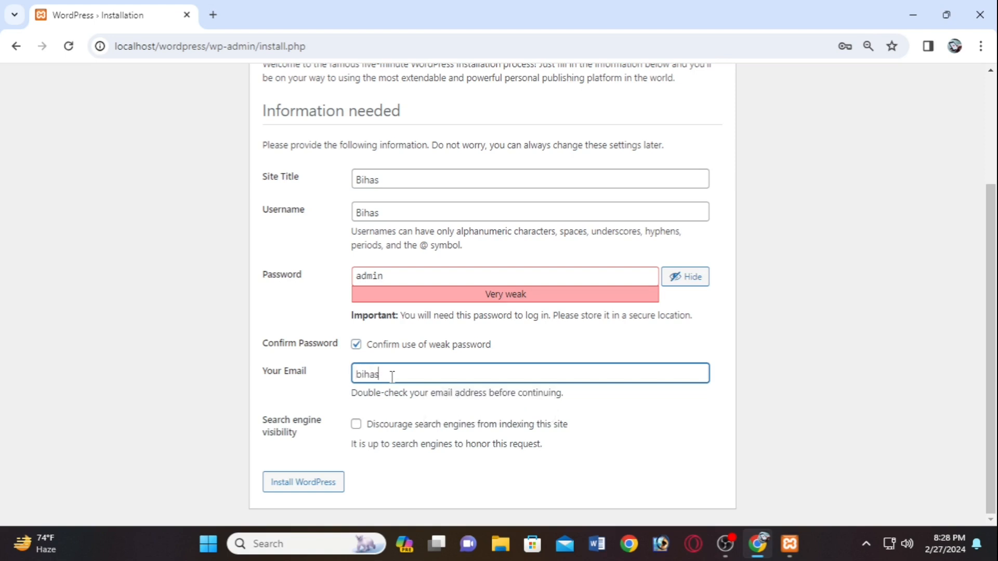
- Correct the email, install WordPress, and save the login in Chrome's password prompt
{"action": "key", "text": "BackSpace"}
{"action": "key", "text": "BackSpace"}
{"action": "type", "text": "om"}
{"action": "left_click", "coordinate": [323, 482]}
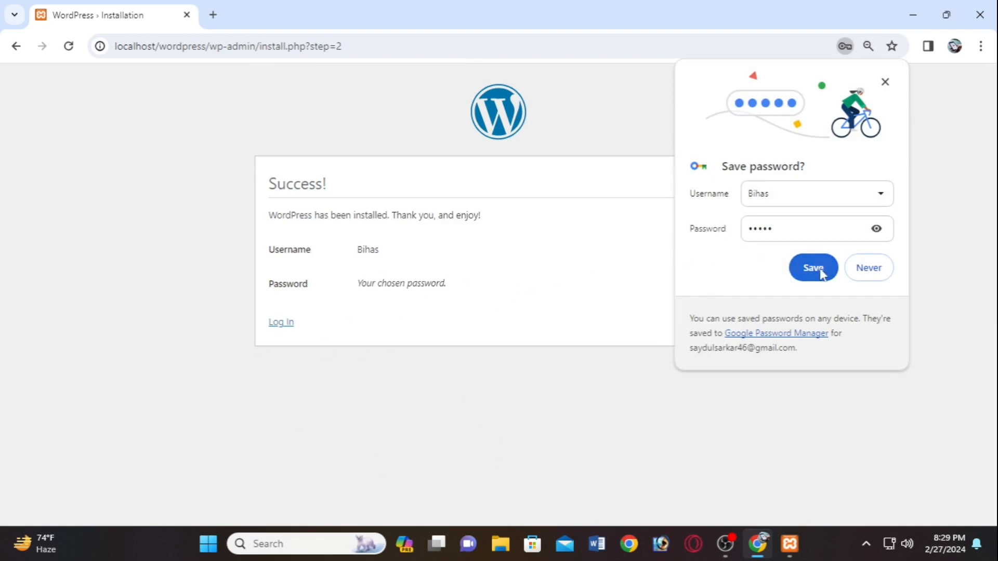
{"action": "left_click", "coordinate": [876, 229]}
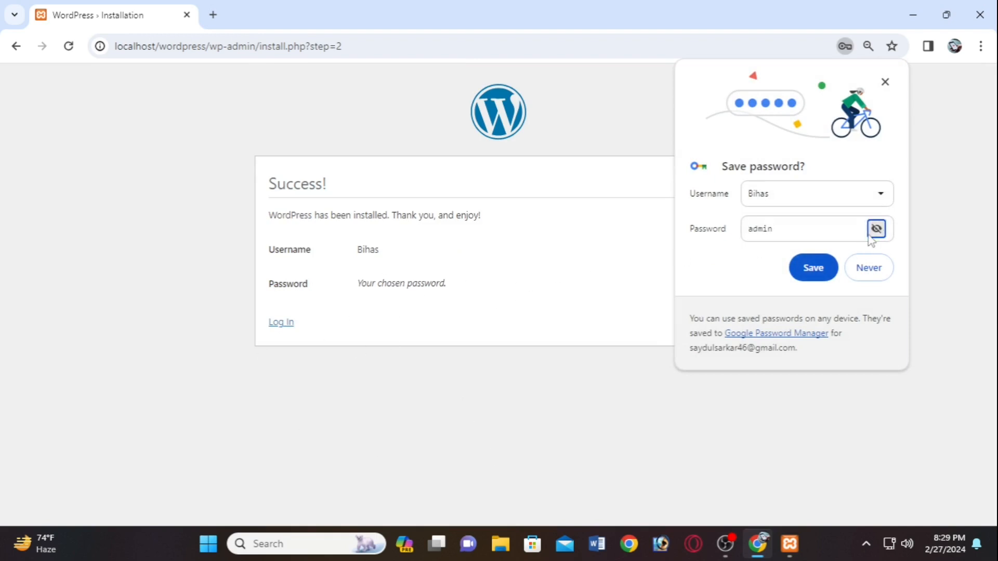
{"action": "left_click", "coordinate": [828, 274]}
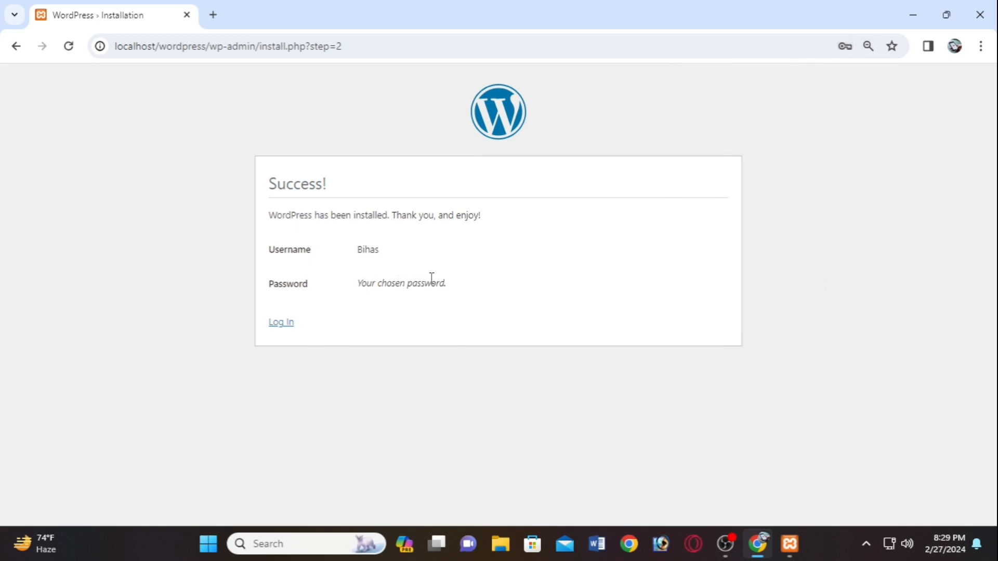
- Log in to the WordPress dashboard with Remember Me ticked
{"action": "left_click", "coordinate": [285, 324]}
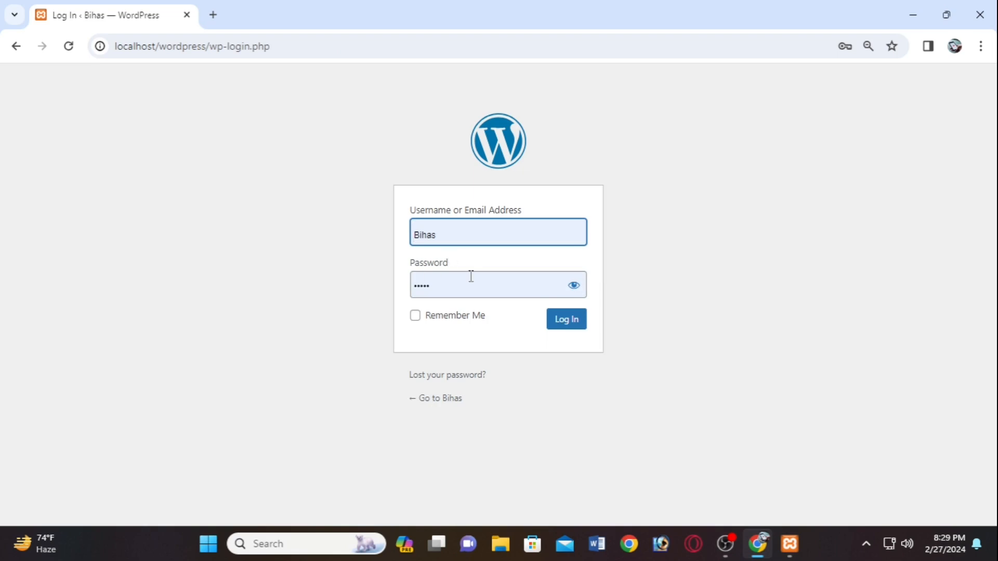
{"action": "left_click", "coordinate": [460, 283]}
{"action": "left_click", "coordinate": [414, 317]}
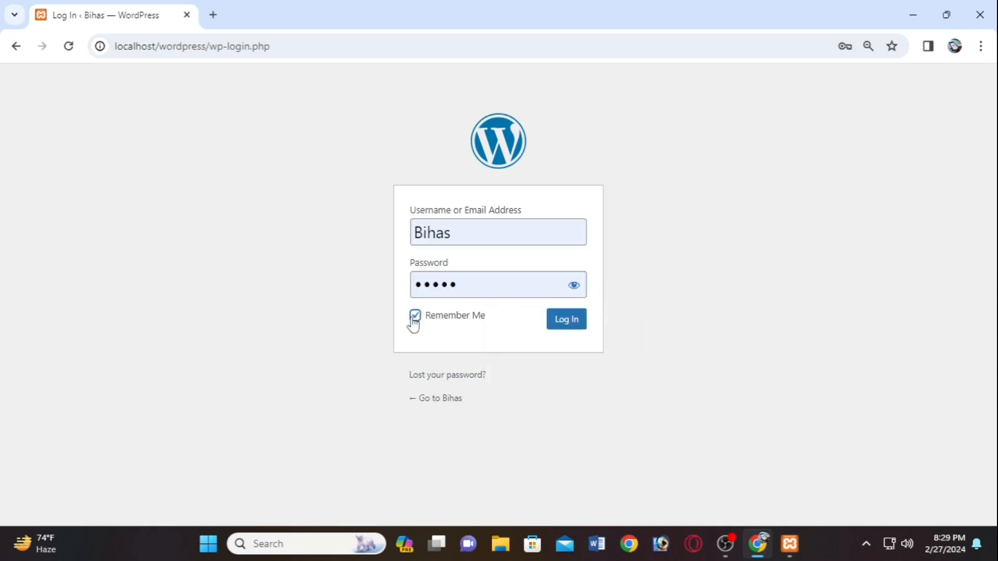
{"action": "left_click", "coordinate": [575, 322]}
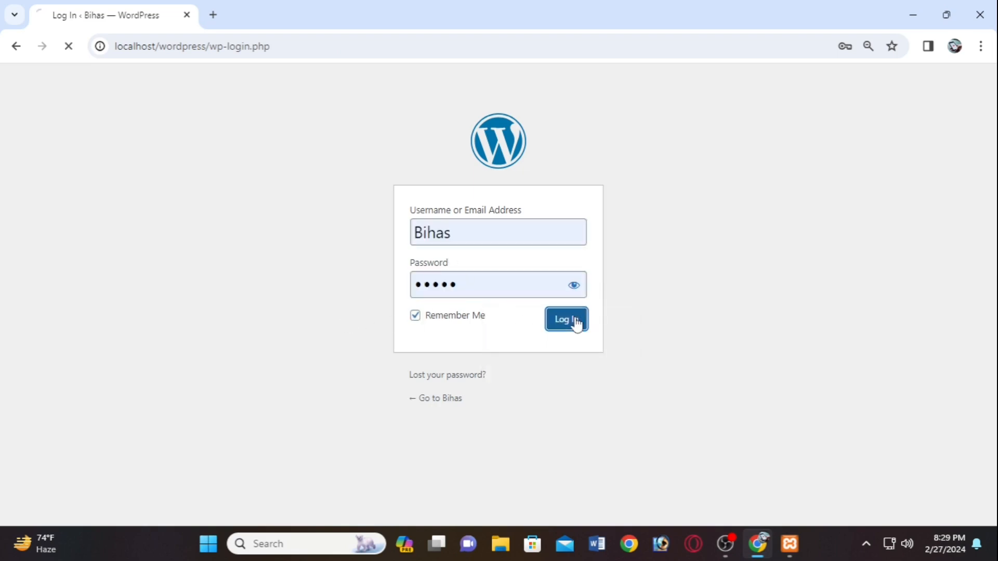
{"action": "left_click", "coordinate": [574, 286]}
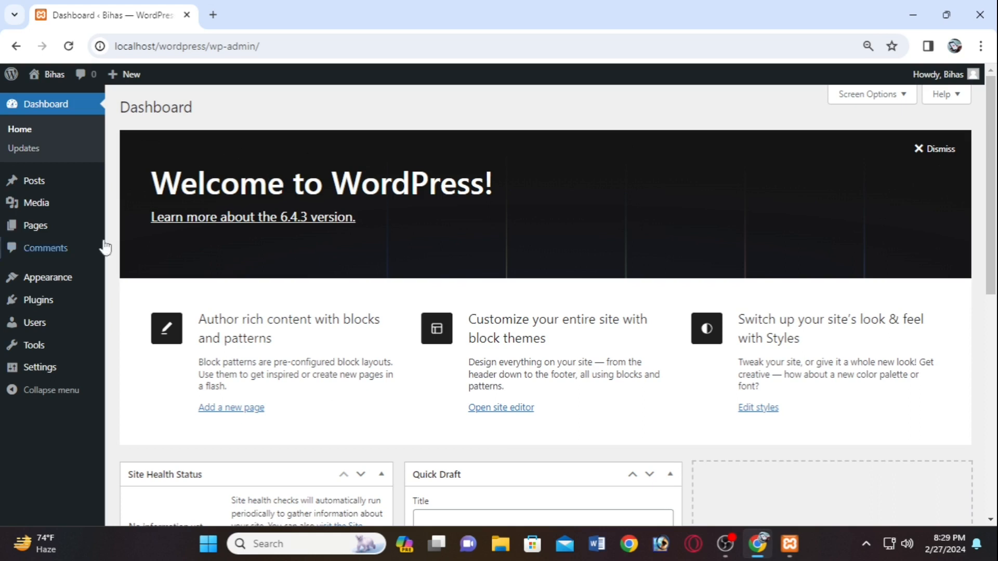
- Open Dashboard Home, then the Posts list showing only 'Hello world!'
{"action": "left_click", "coordinate": [33, 108]}
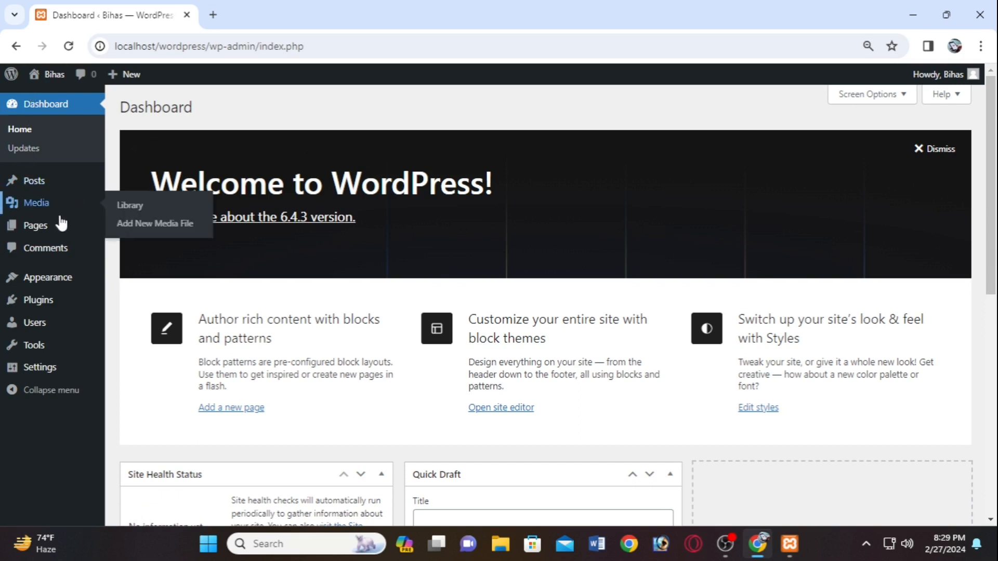
{"action": "left_click", "coordinate": [32, 134]}
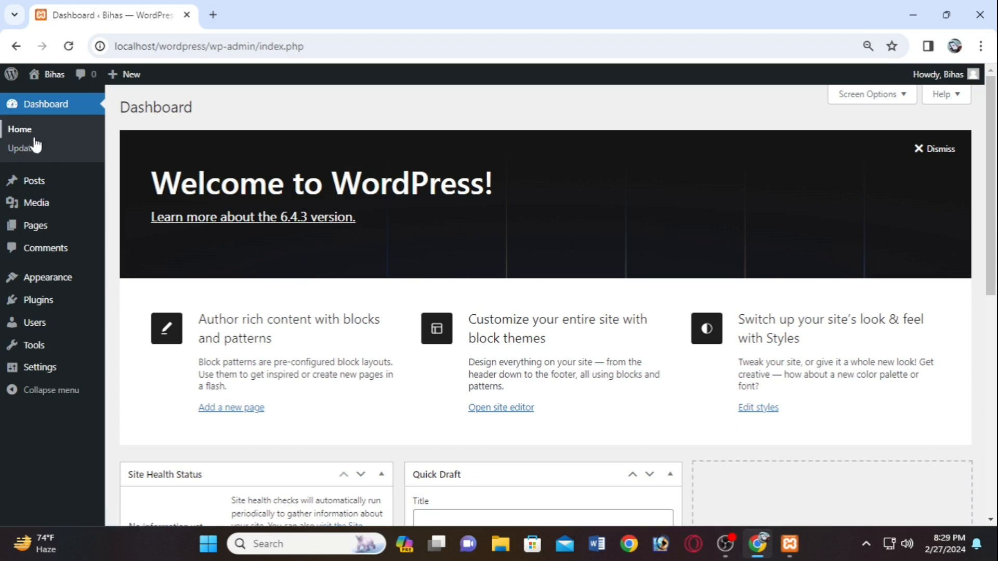
{"action": "left_click", "coordinate": [41, 182]}
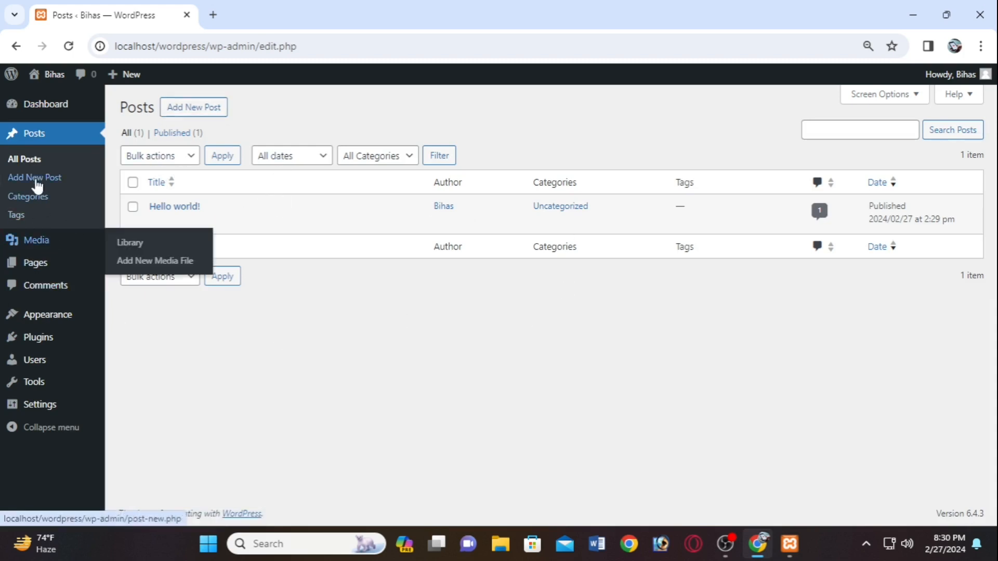
- Start a new post, dismiss the welcome guide, and title it 'Bihas'
{"action": "left_click", "coordinate": [30, 180]}
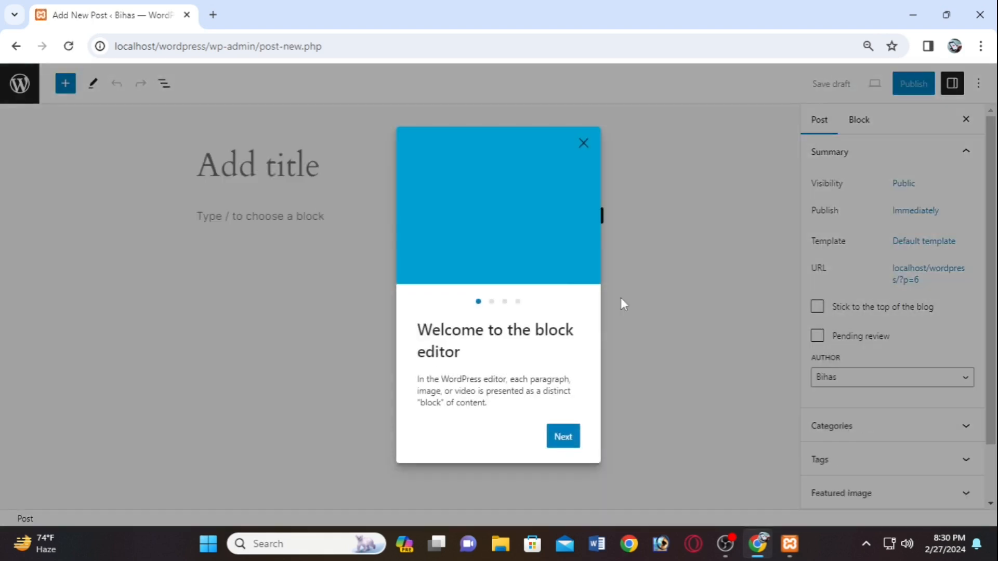
{"action": "left_click", "coordinate": [561, 439]}
{"action": "left_click", "coordinate": [561, 442]}
{"action": "left_click", "coordinate": [561, 442]}
{"action": "left_click", "coordinate": [560, 446]}
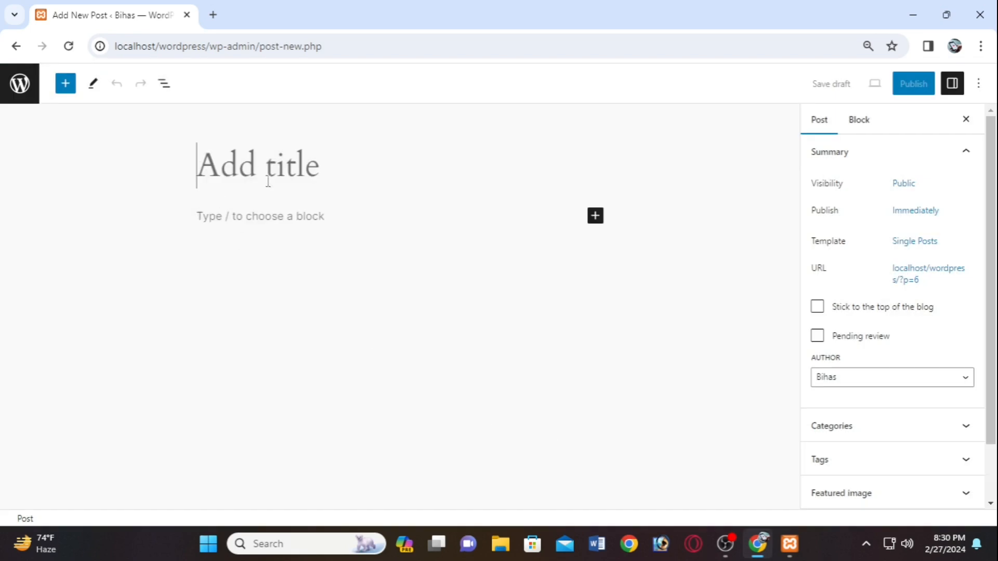
{"action": "type", "text": "B"}
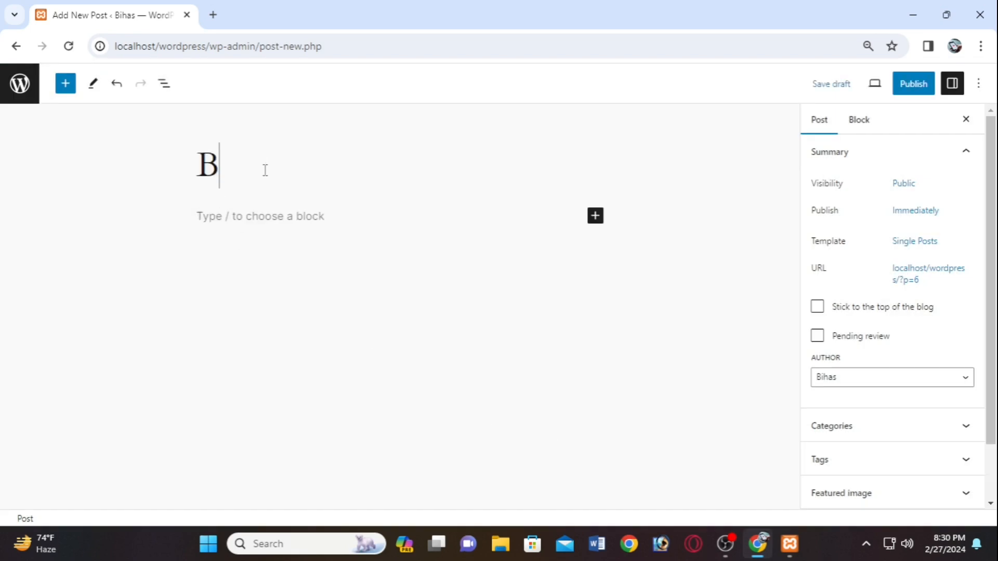
{"action": "type", "text": "ihas"}
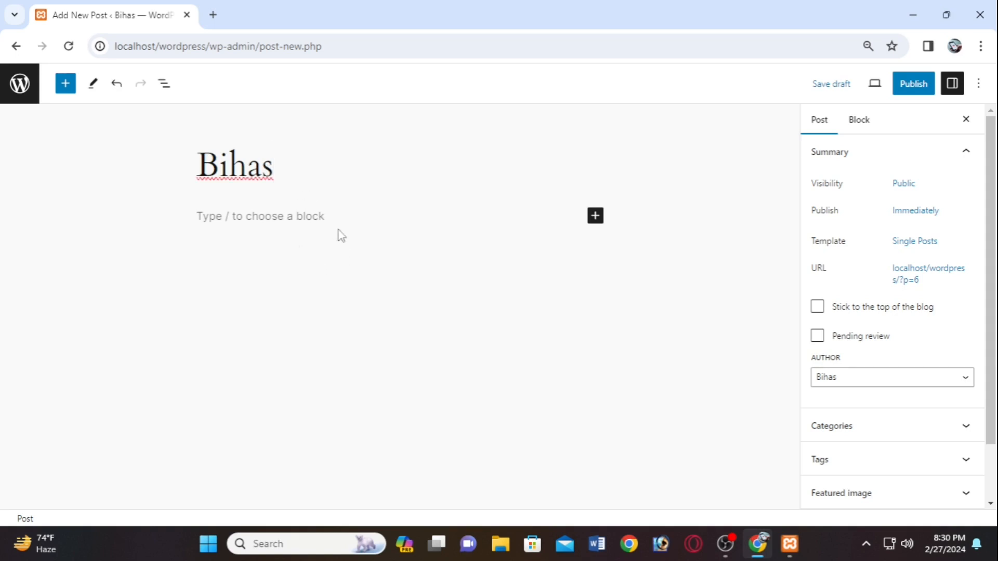
- Add an empty Paragraph block below the title
{"action": "left_click", "coordinate": [598, 218]}
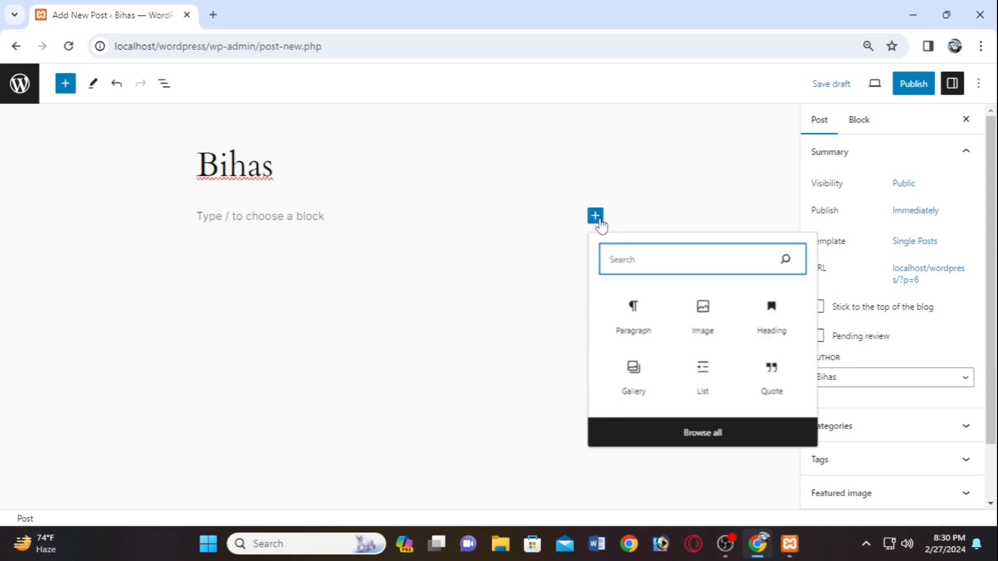
{"action": "left_click", "coordinate": [574, 254]}
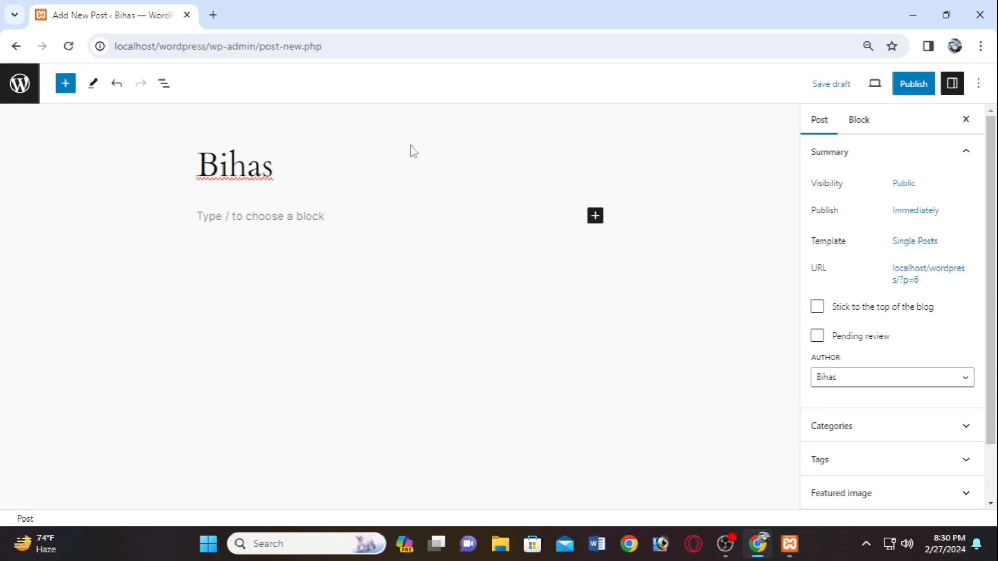
{"action": "left_click", "coordinate": [596, 217]}
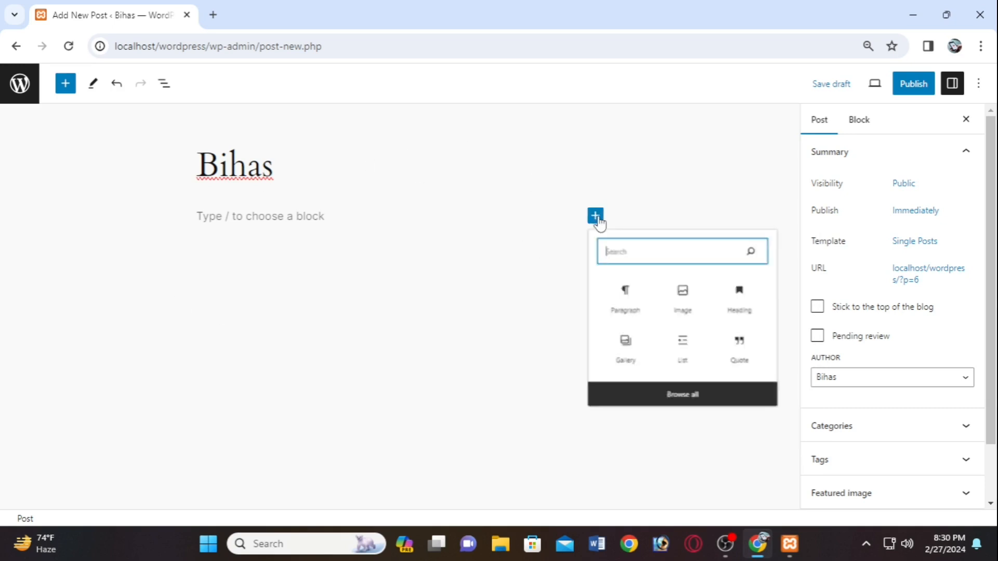
{"action": "left_click", "coordinate": [633, 328]}
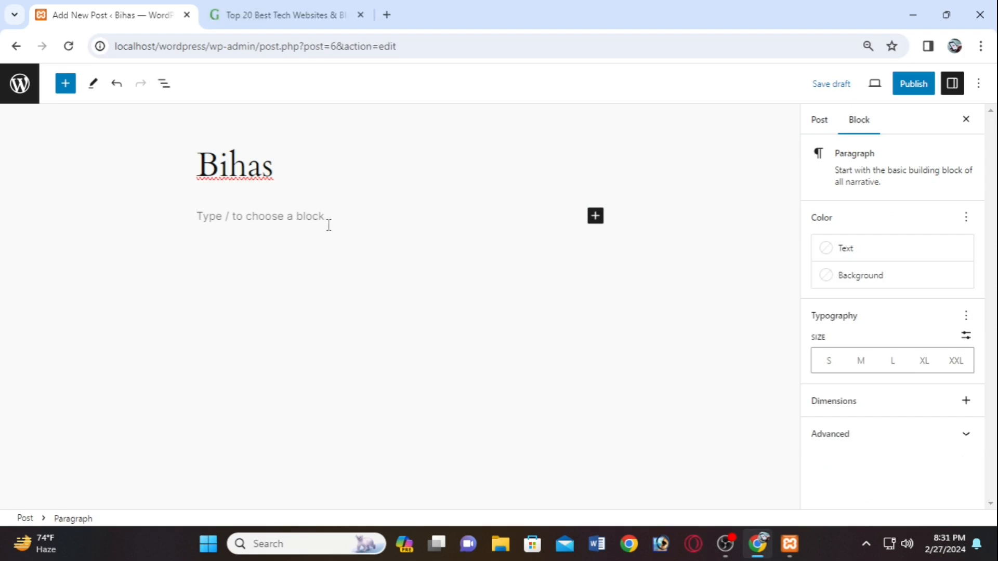
- Paste the Top 20 Best Tech Websites & Blogs article and publish the post
{"action": "key", "text": "ctrl+v"}
{"action": "scroll", "coordinate": [395, 244], "scroll_direction": "up", "scroll_amount": 10}
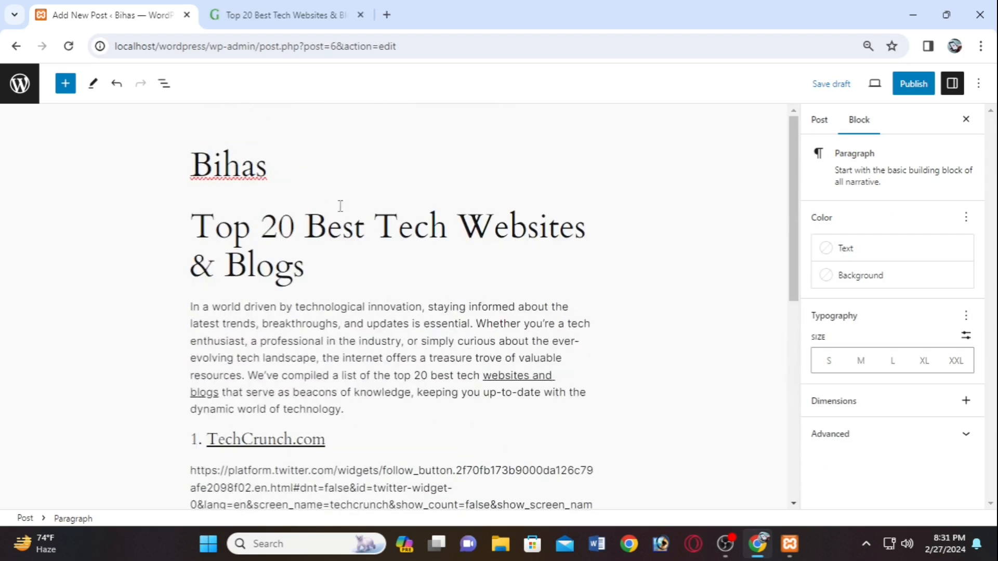
{"action": "left_click", "coordinate": [337, 281]}
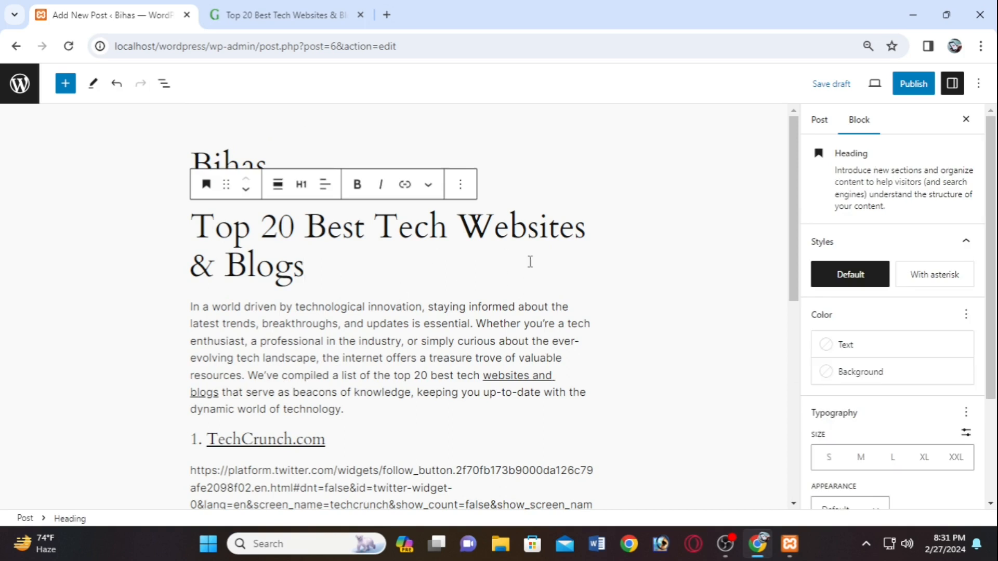
{"action": "scroll", "coordinate": [530, 260], "scroll_direction": "down", "scroll_amount": 10}
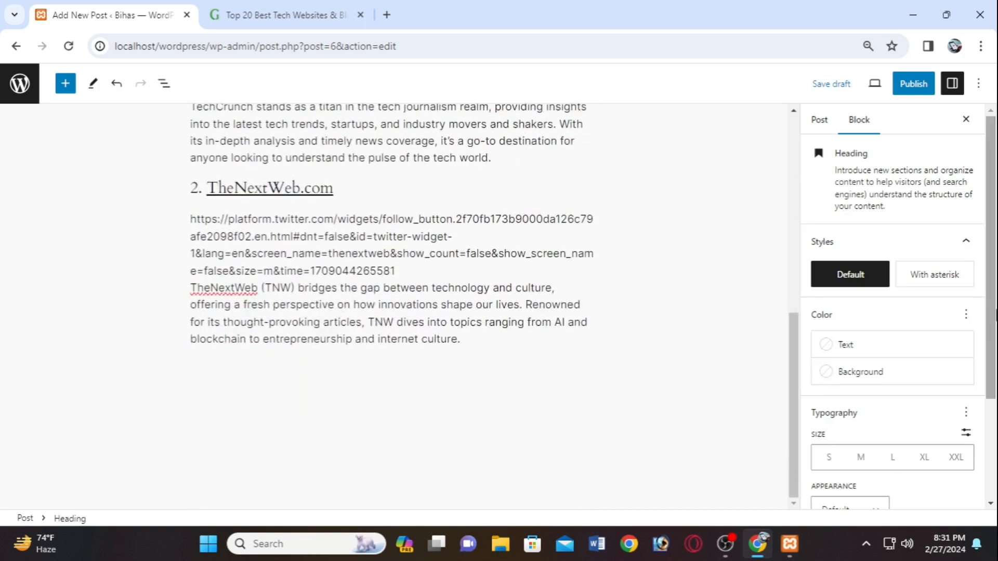
{"action": "left_click", "coordinate": [911, 89]}
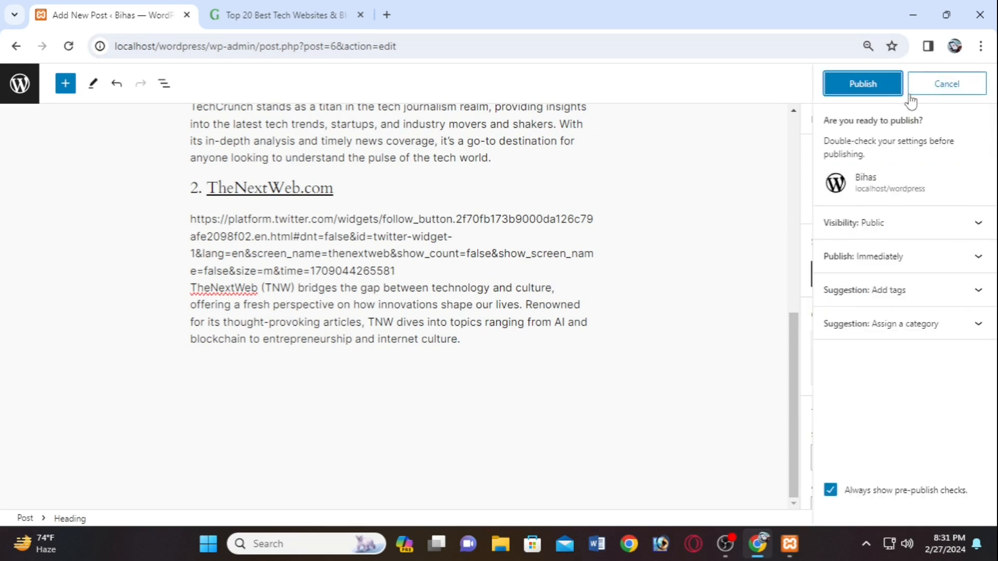
{"action": "left_click", "coordinate": [883, 85]}
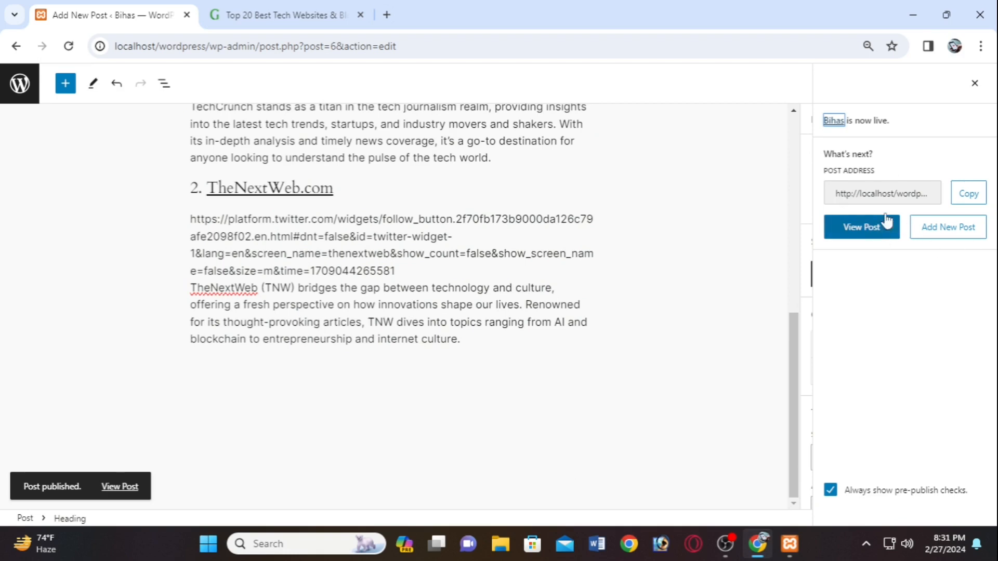
- View the published Bihas post, then return to the admin Dashboard
{"action": "left_click", "coordinate": [884, 229]}
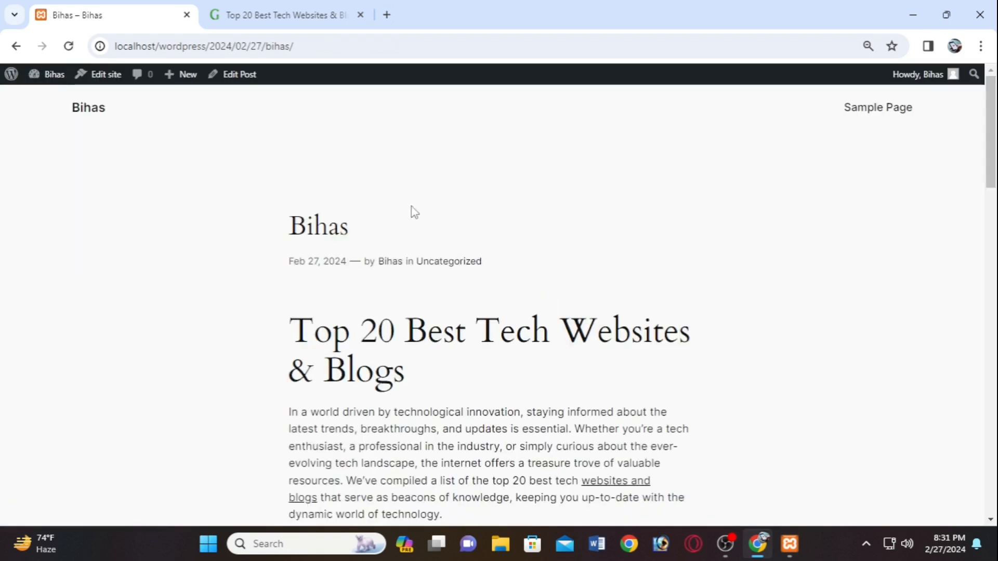
{"action": "left_click_drag", "start_coordinate": [385, 234], "coordinate": [257, 228]}
{"action": "mouse_move", "coordinate": [31, 78]}
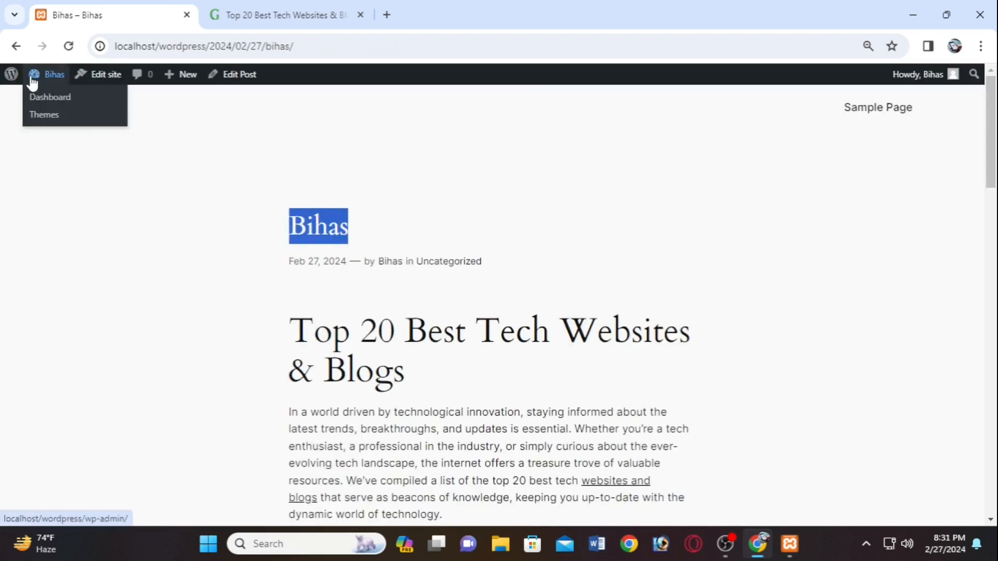
{"action": "left_click", "coordinate": [37, 97]}
{"action": "scroll", "coordinate": [205, 267], "scroll_direction": "down", "scroll_amount": 9}
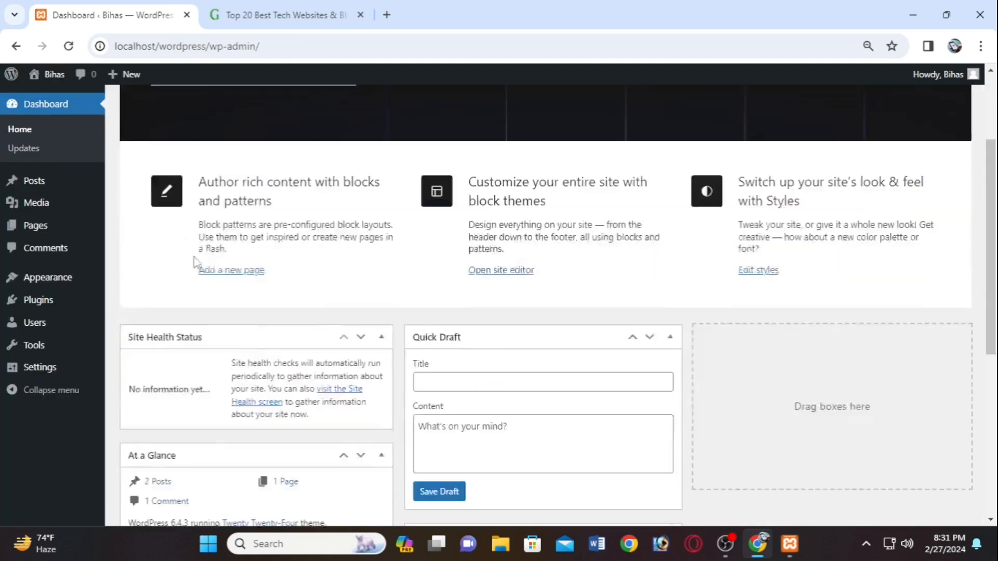
{"action": "scroll", "coordinate": [281, 278], "scroll_direction": "up", "scroll_amount": 4}
- Browse the Posts, Plugins, Tools and Users admin pages
{"action": "left_click", "coordinate": [38, 184]}
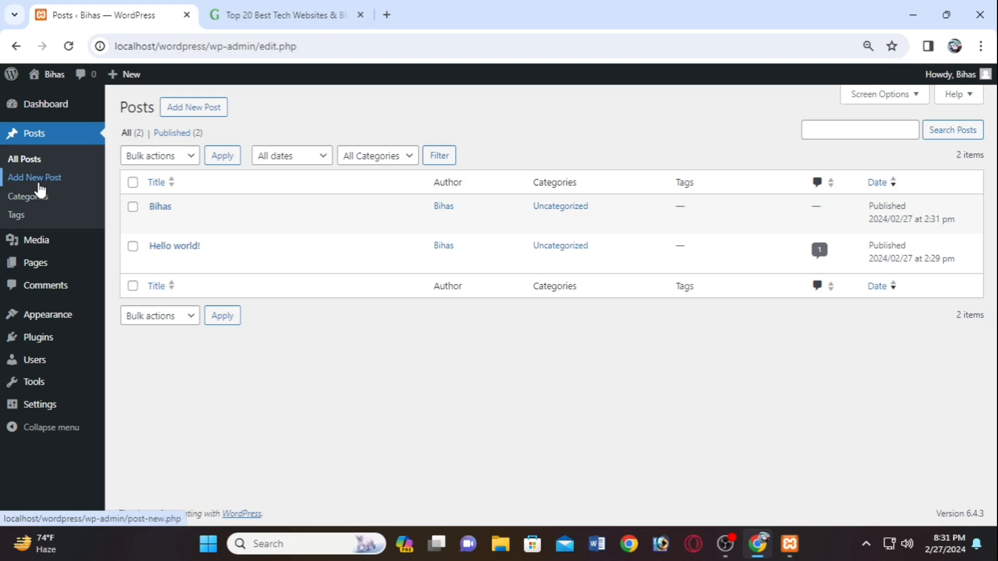
{"action": "mouse_move", "coordinate": [285, 227]}
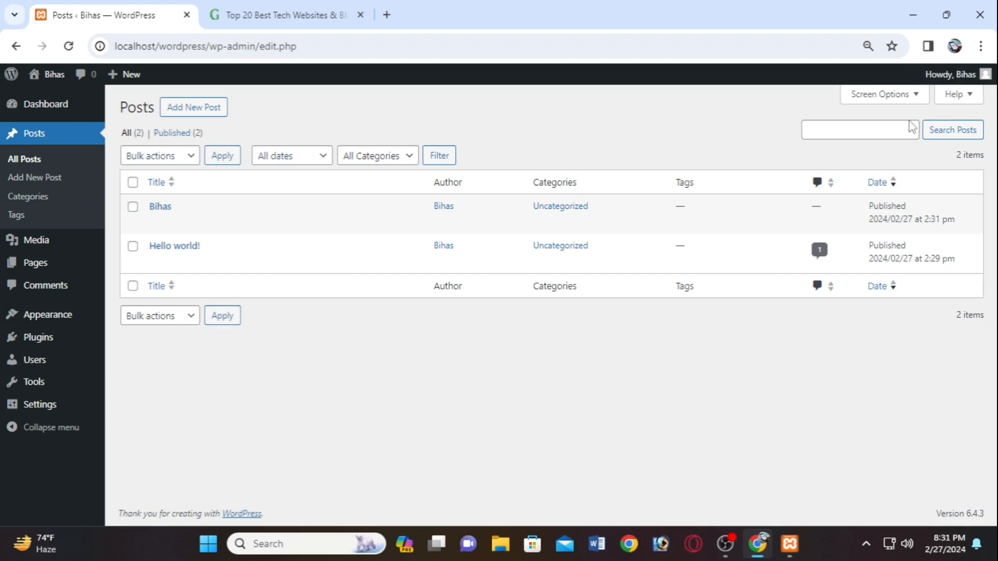
{"action": "mouse_move", "coordinate": [57, 262]}
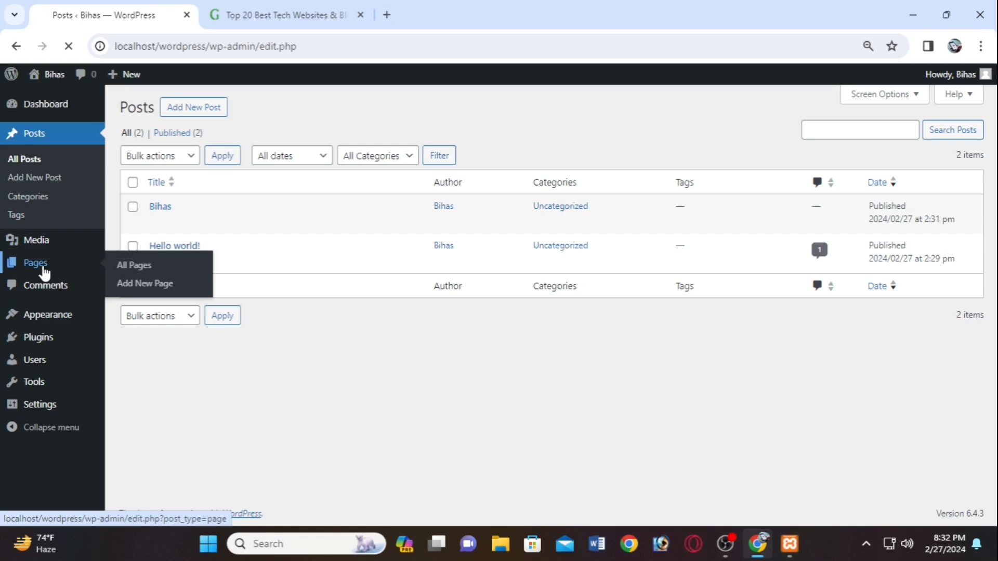
{"action": "left_click", "coordinate": [40, 304]}
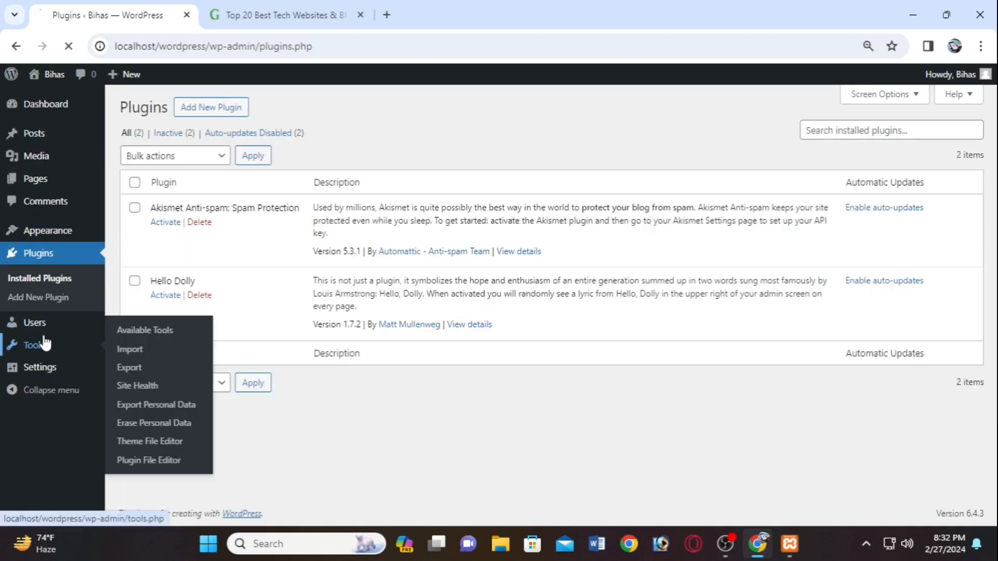
{"action": "left_click", "coordinate": [42, 341]}
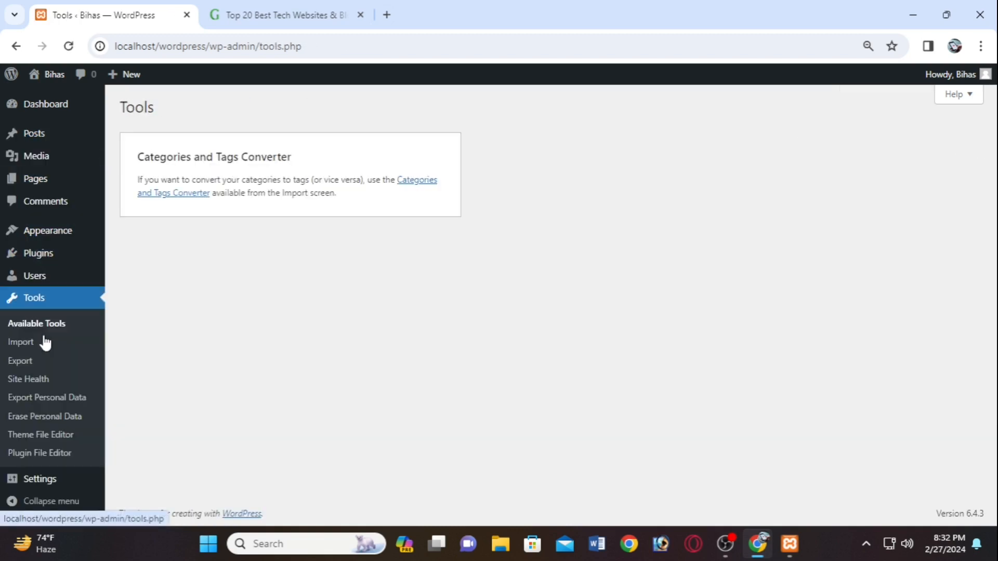
{"action": "left_click", "coordinate": [45, 280]}
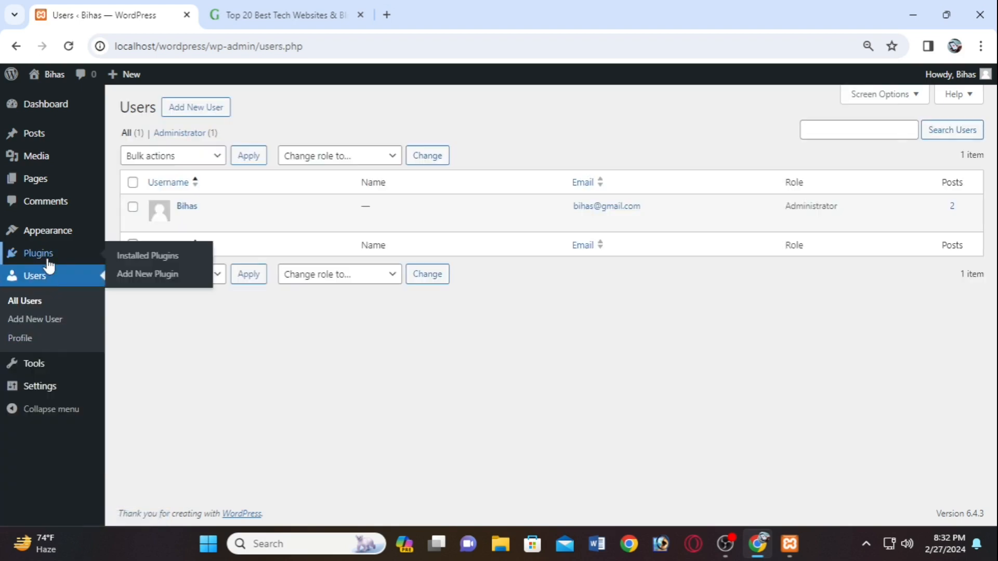
{"action": "left_click", "coordinate": [48, 260]}
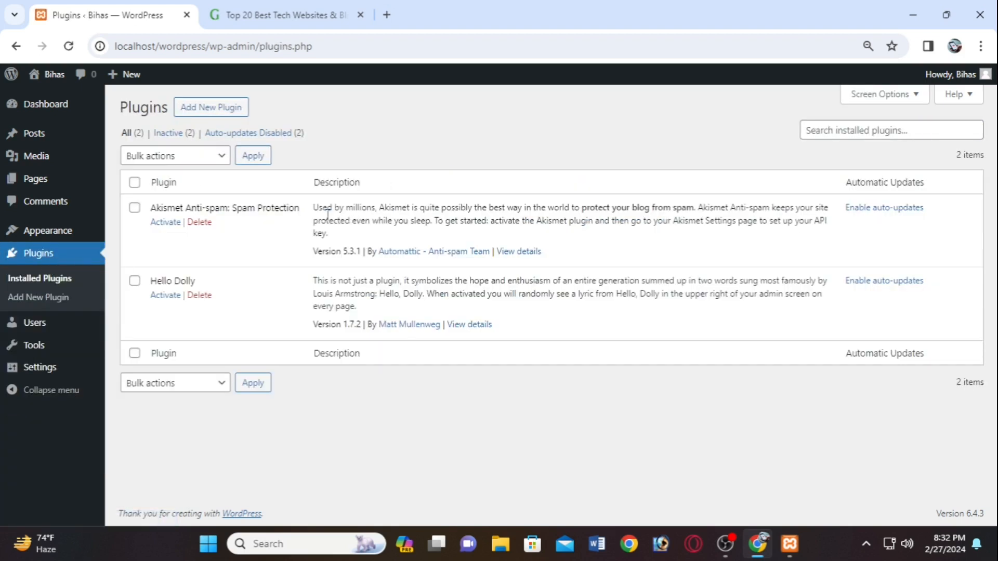
- Visit Users, Profile and Tools, return to Dashboard, then close both Chrome tabs
{"action": "left_click", "coordinate": [52, 336]}
{"action": "left_click", "coordinate": [51, 338]}
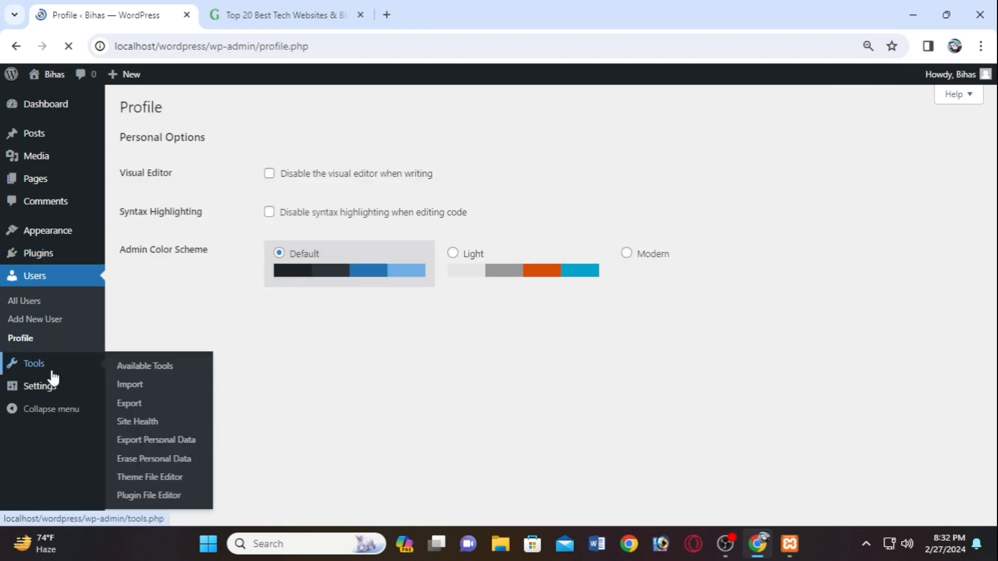
{"action": "left_click", "coordinate": [52, 372]}
{"action": "left_click", "coordinate": [47, 105]}
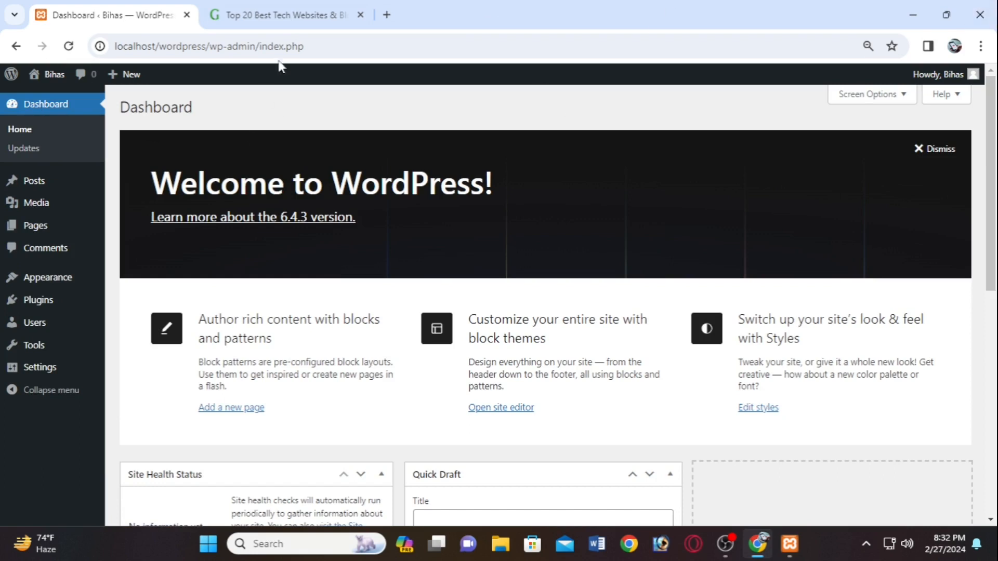
{"action": "left_click", "coordinate": [187, 16]}
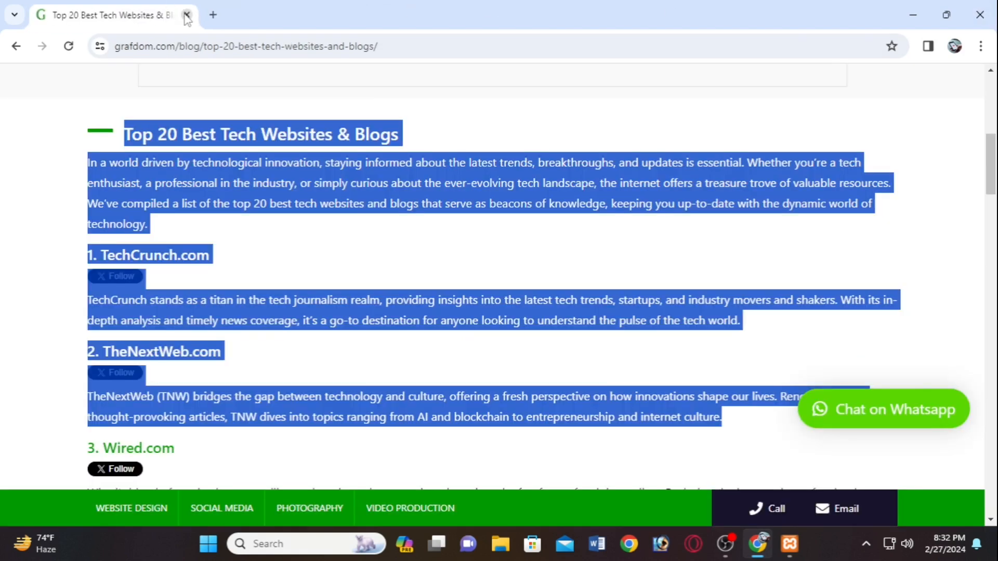
{"action": "left_click", "coordinate": [187, 16]}
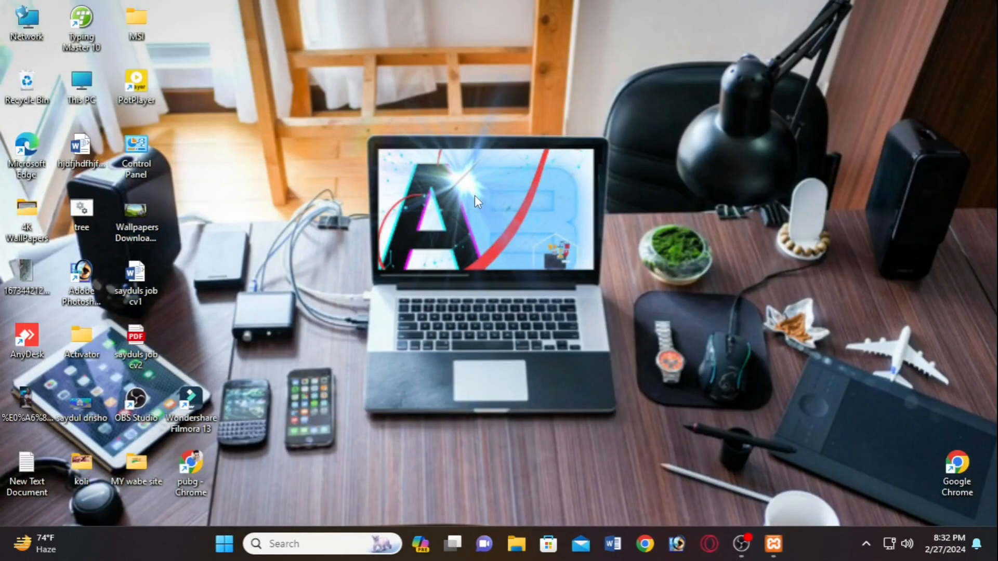
- Launch Word, start a blank document, and open the recovered Document1 [Autosaved]
{"action": "left_click", "coordinate": [627, 543]}
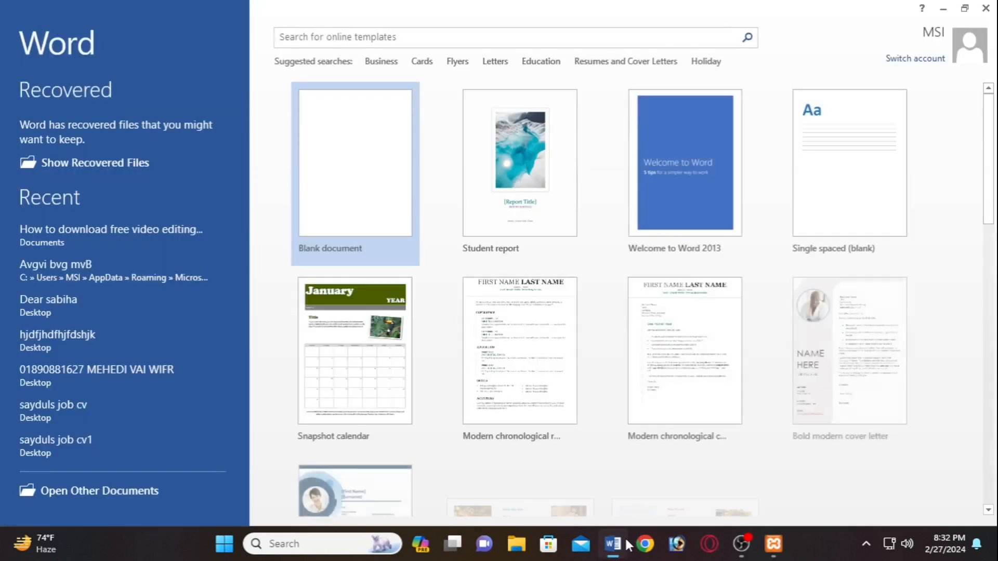
{"action": "left_click", "coordinate": [350, 167]}
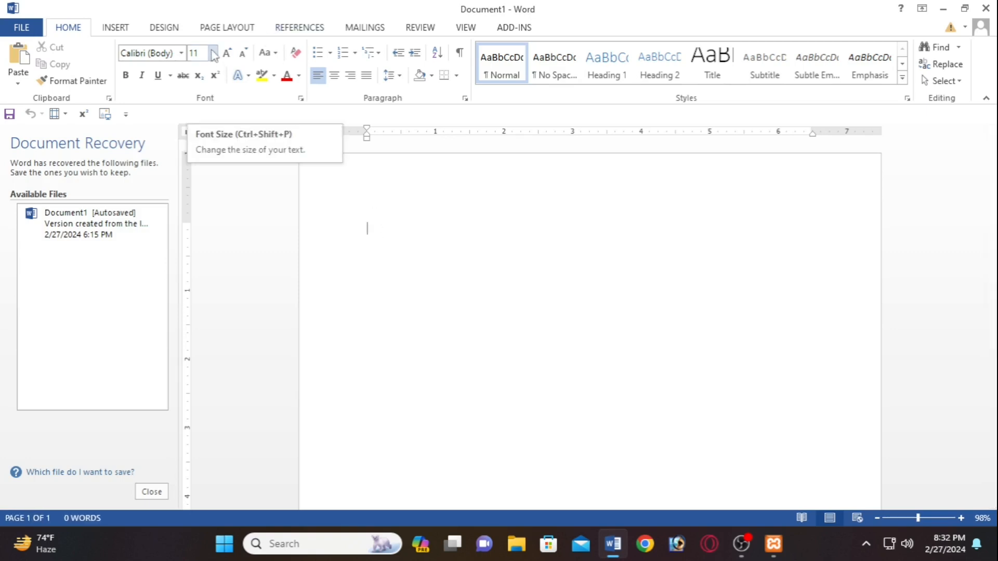
{"action": "left_click", "coordinate": [125, 222]}
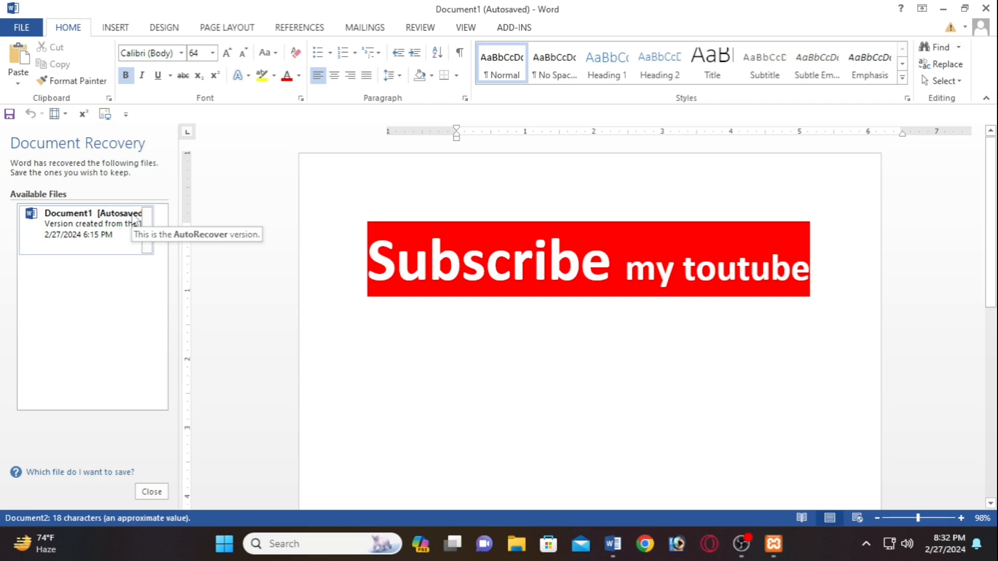
{"action": "left_click", "coordinate": [740, 543]}
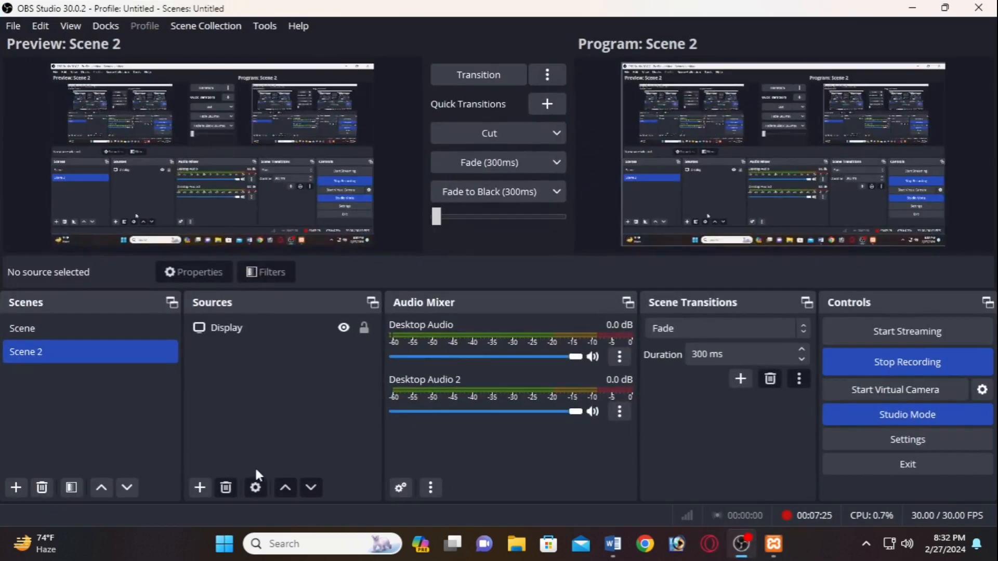